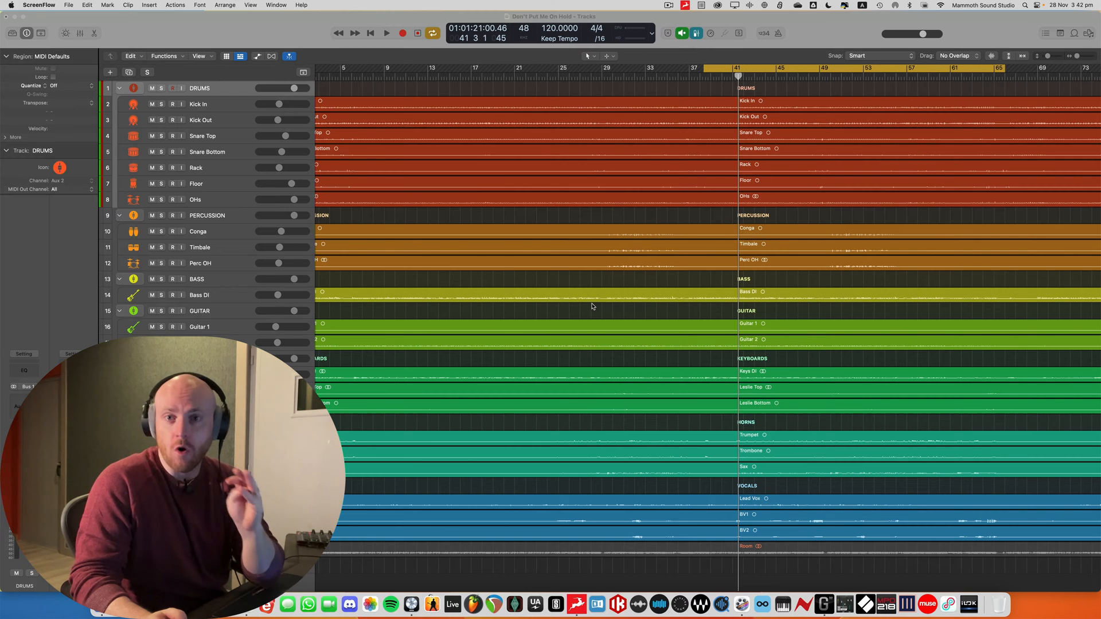
Show the mixer and examine the pan positions of the Rack, Floor, Guitar 1 and Guitar 2 channels
key("x")
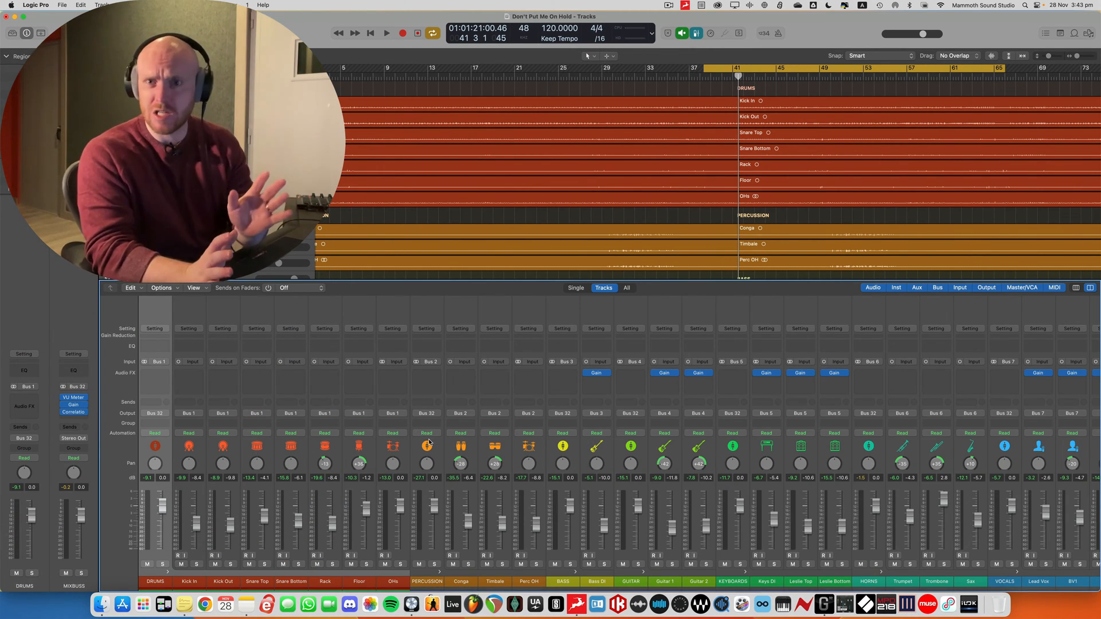
left_click(338, 445)
left_click(363, 445)
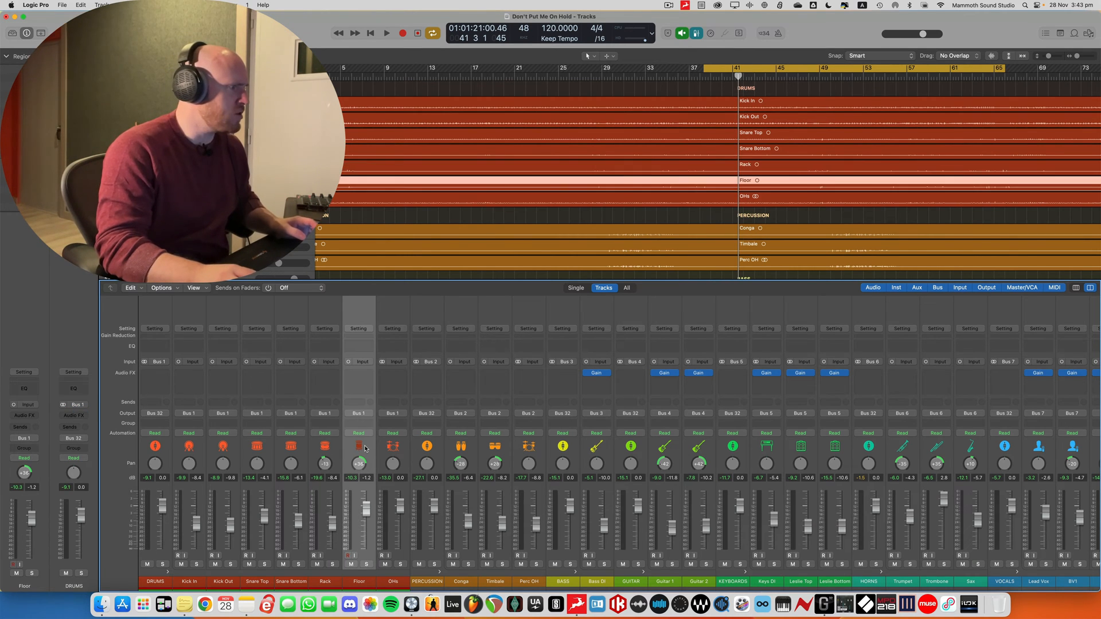
scroll(364, 445, "right", 5)
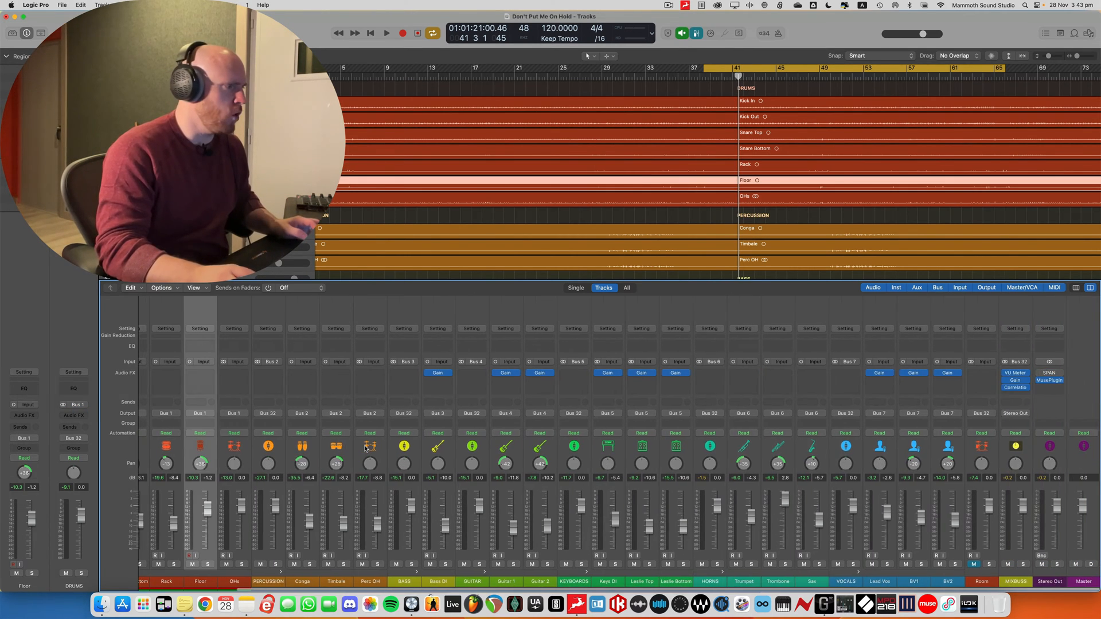
left_click(508, 453)
left_click(536, 451)
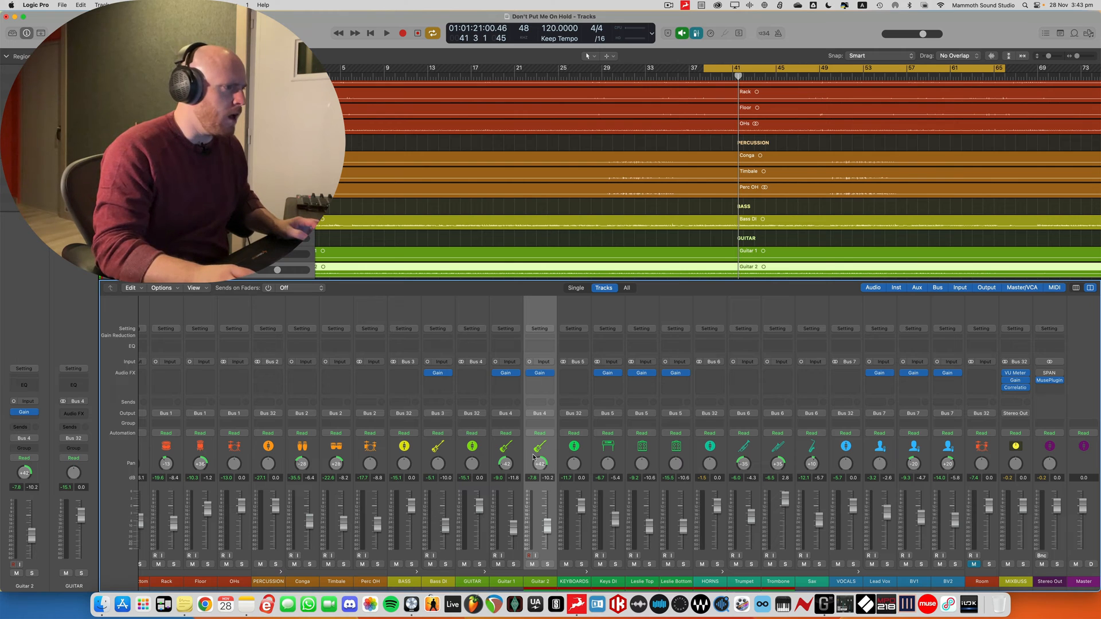
Examine the pan positions of the Trumpet, Trombone and Sax channels in the HORNS group
left_click(744, 446)
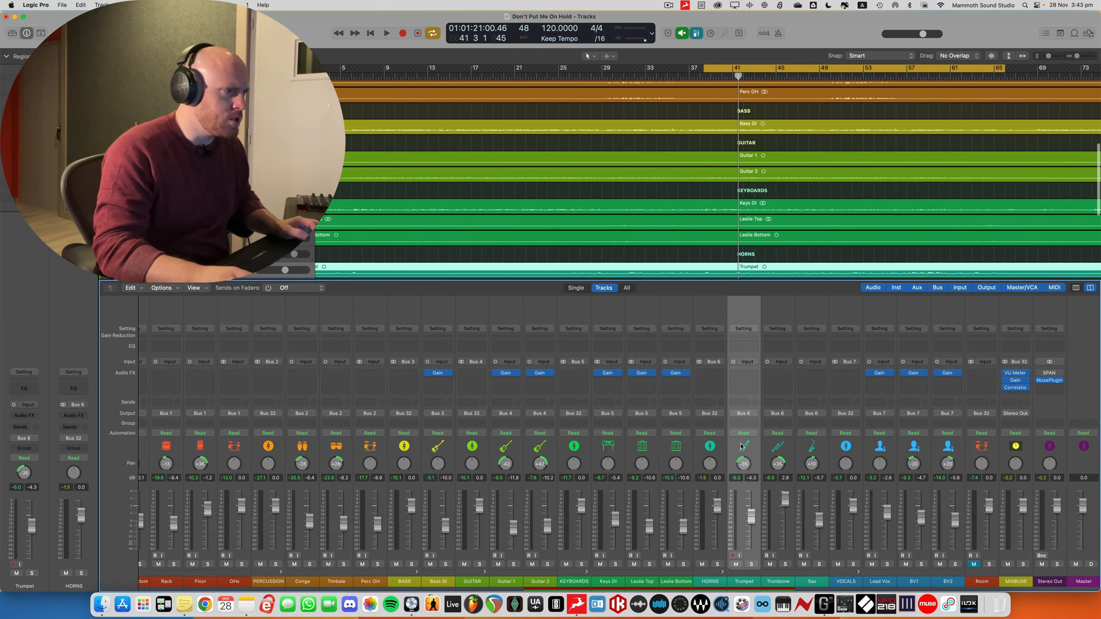
left_click(775, 447)
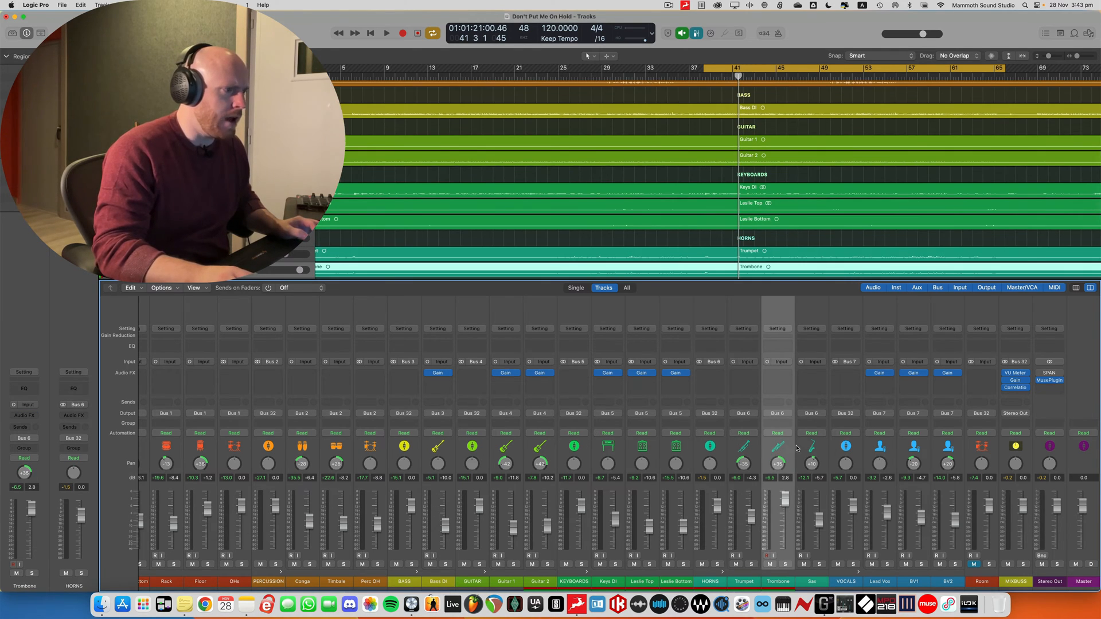
left_click(798, 448)
left_click(744, 447)
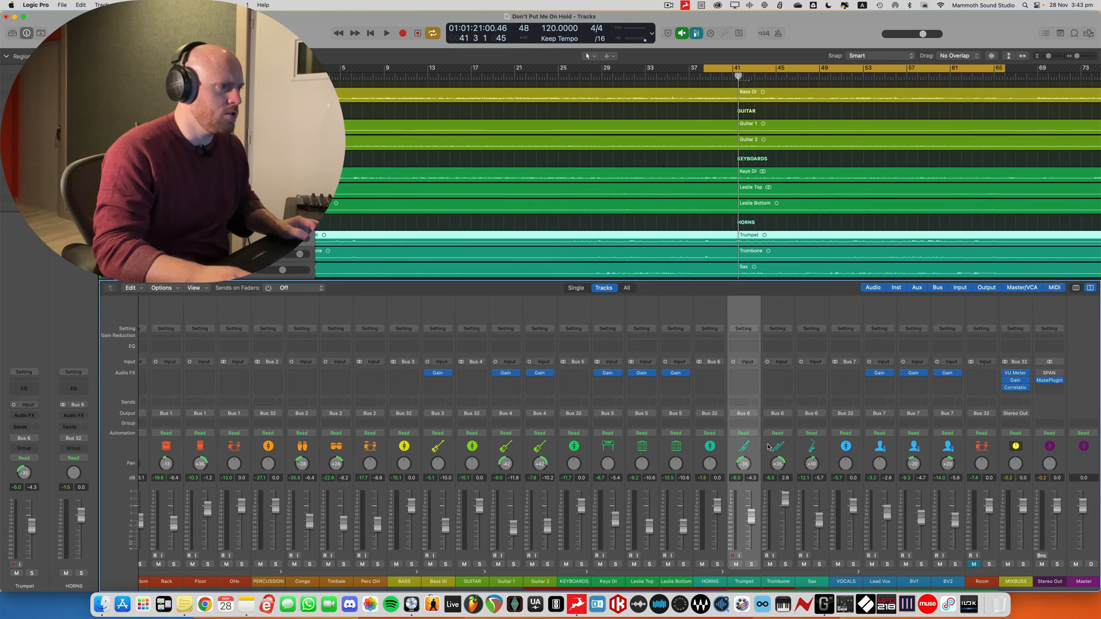
left_click(770, 447)
left_click(805, 448)
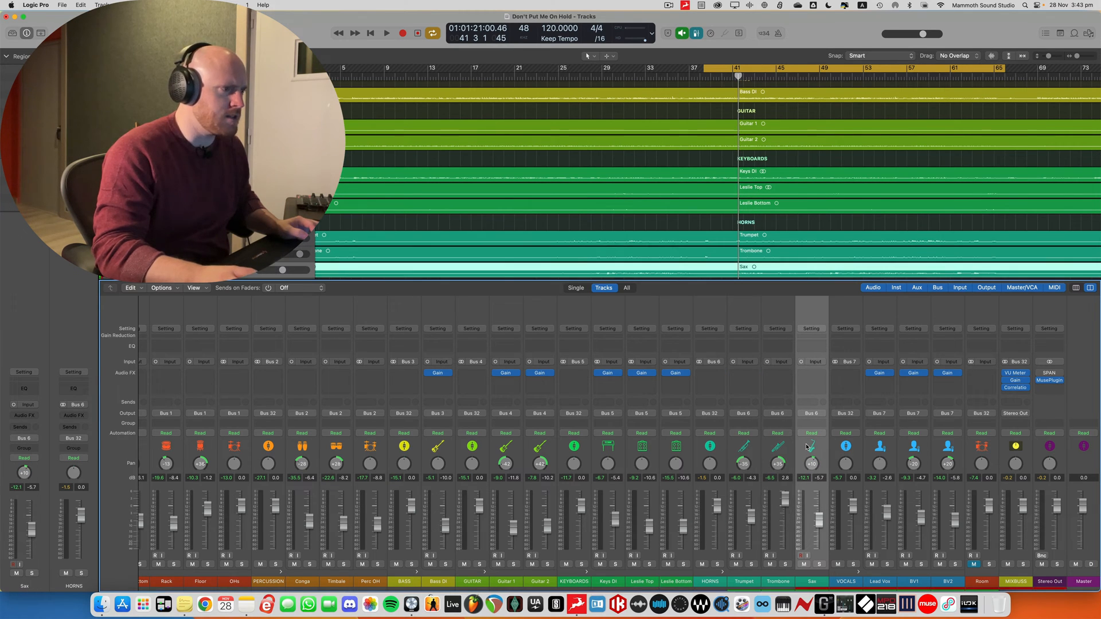
Examine the pan positions of the backing vocal channels BV1 and BV2
left_click(929, 447)
left_click(936, 446)
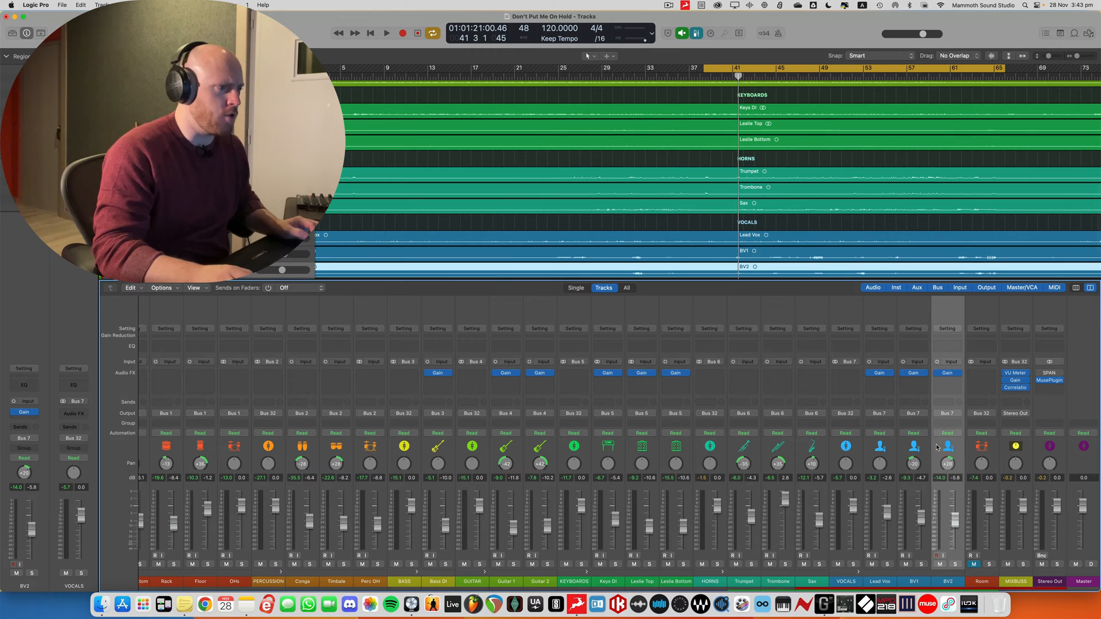
left_click(928, 446)
left_click(938, 444)
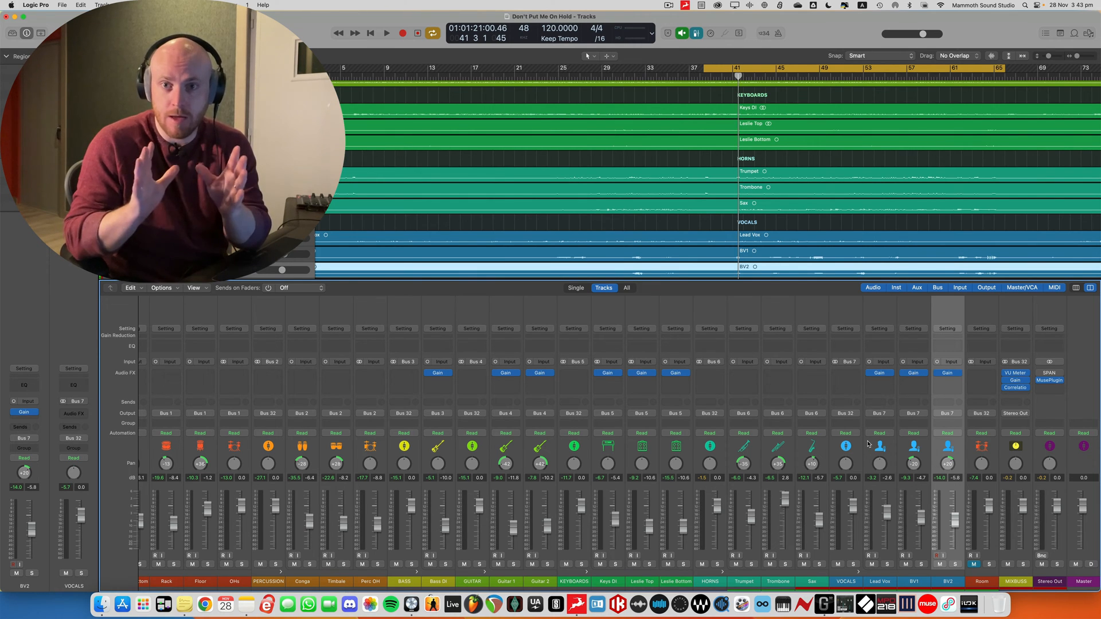
Hide the mixer and play back the song to listen to the mix with its panning
key("x")
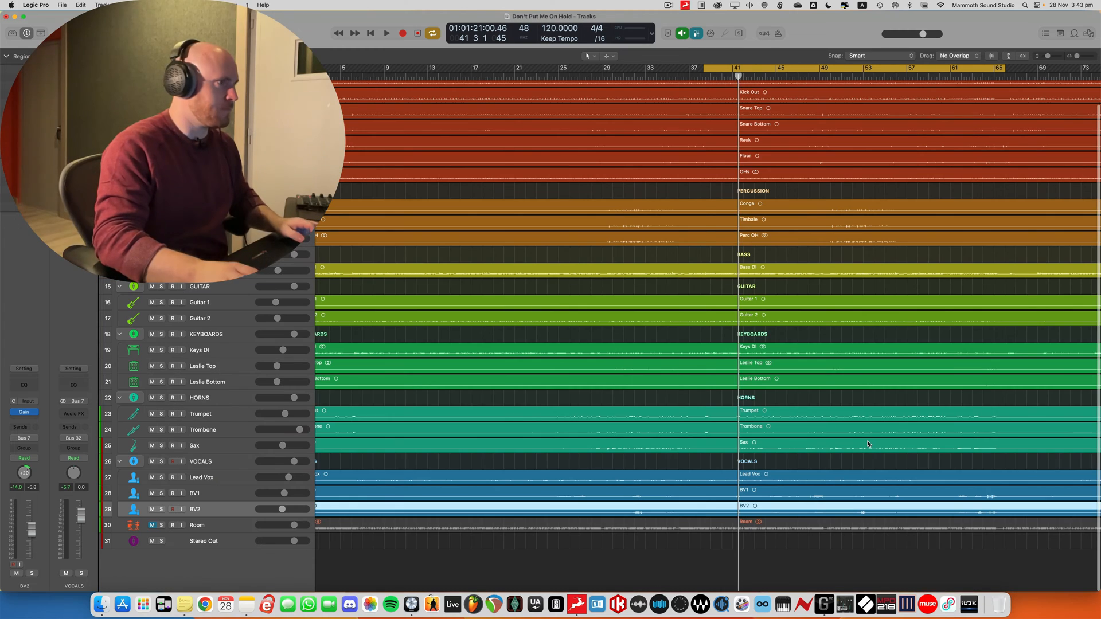
key("space")
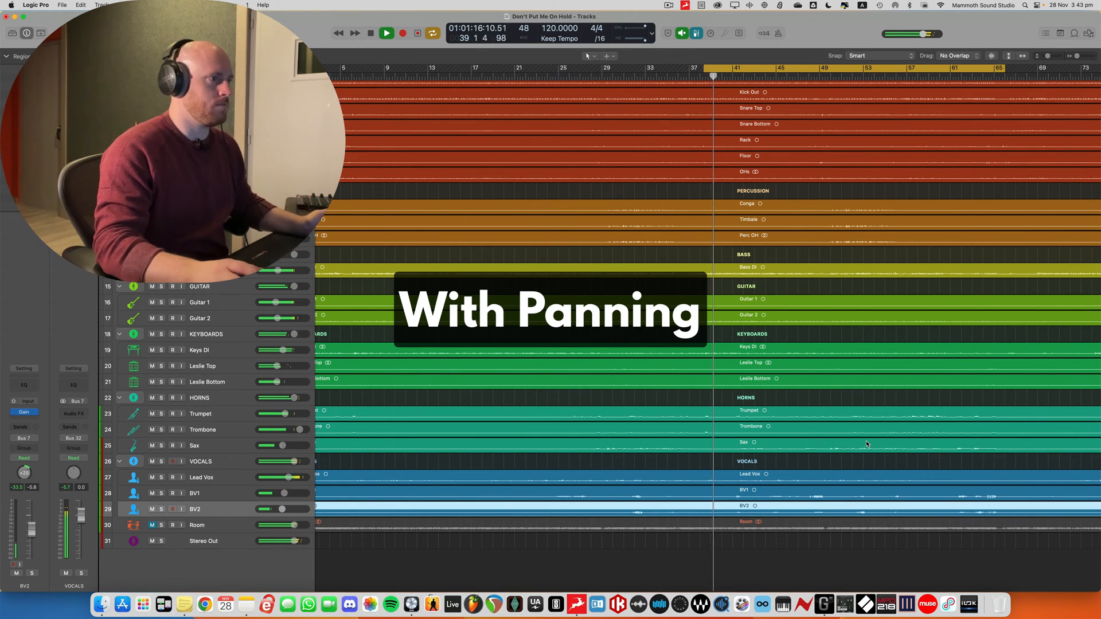
key("x")
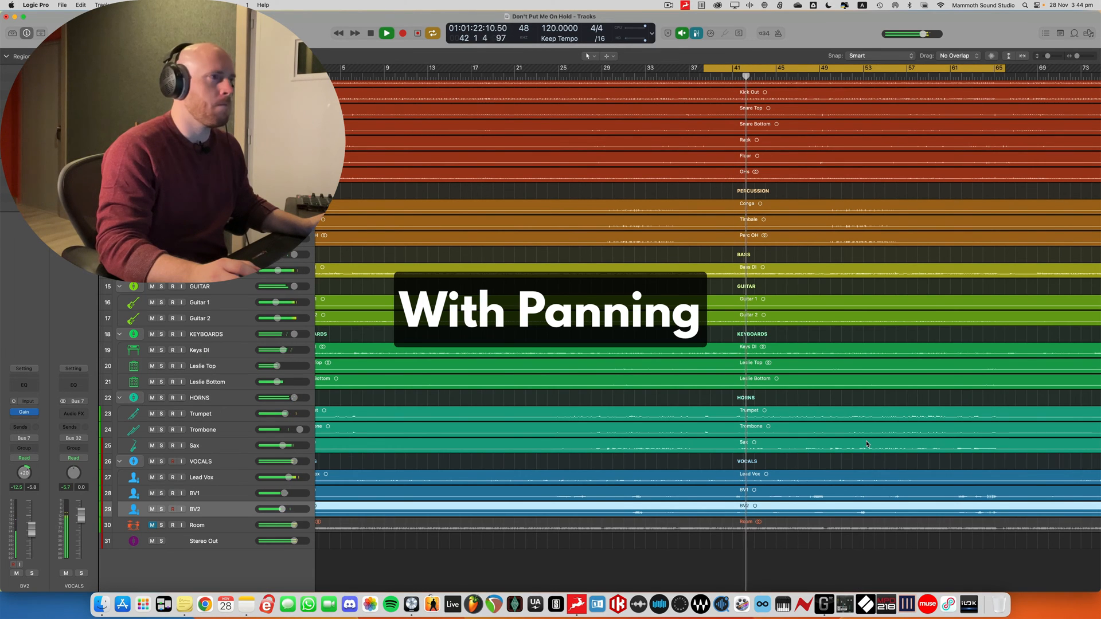
Show the mixer and compare the pan positions of the Kick In, Rack, Floor and OHs drum channels
key("x")
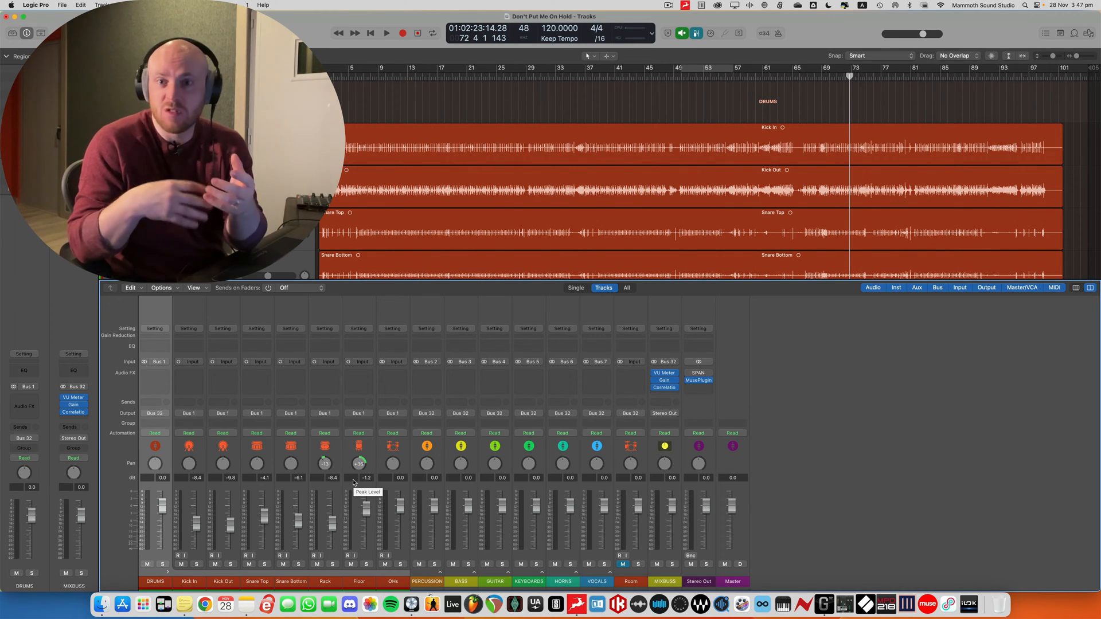
left_click(328, 450)
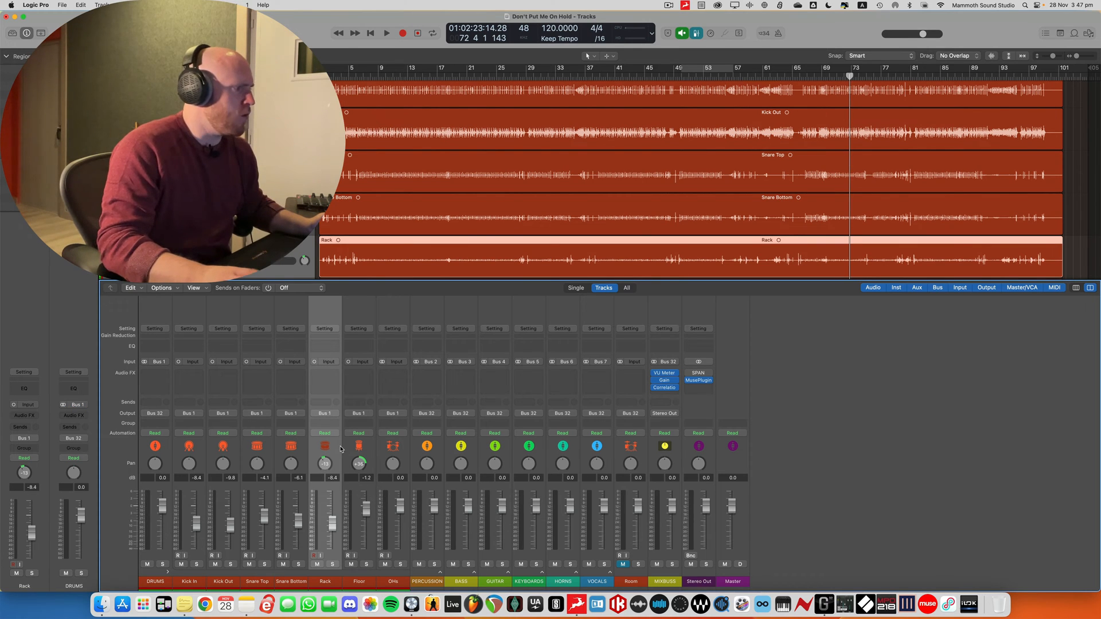
left_click(351, 448)
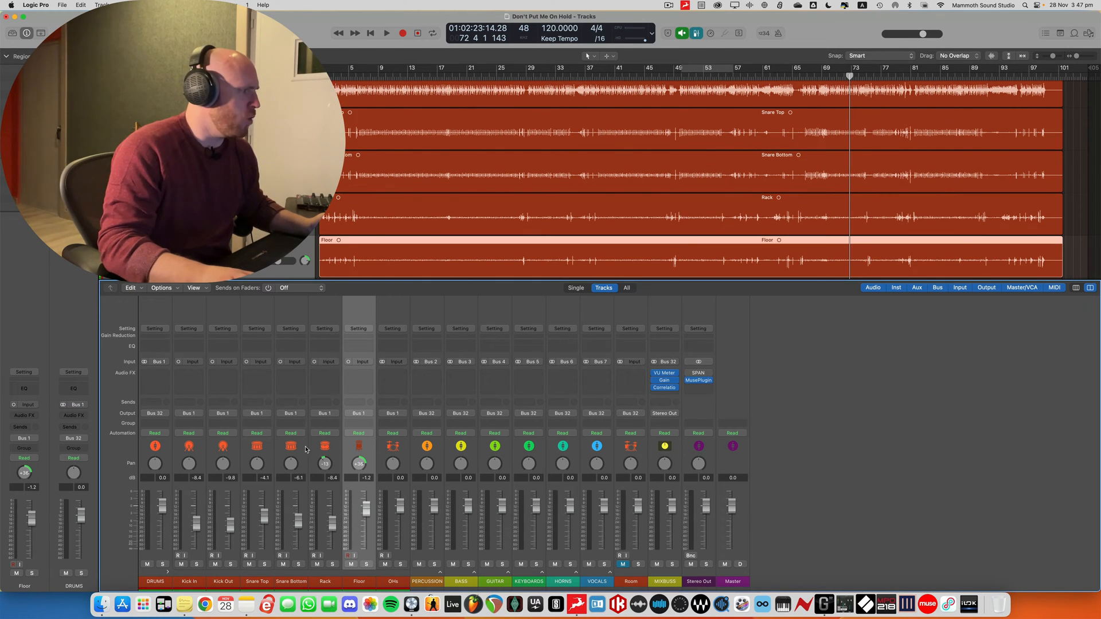
left_click(189, 451)
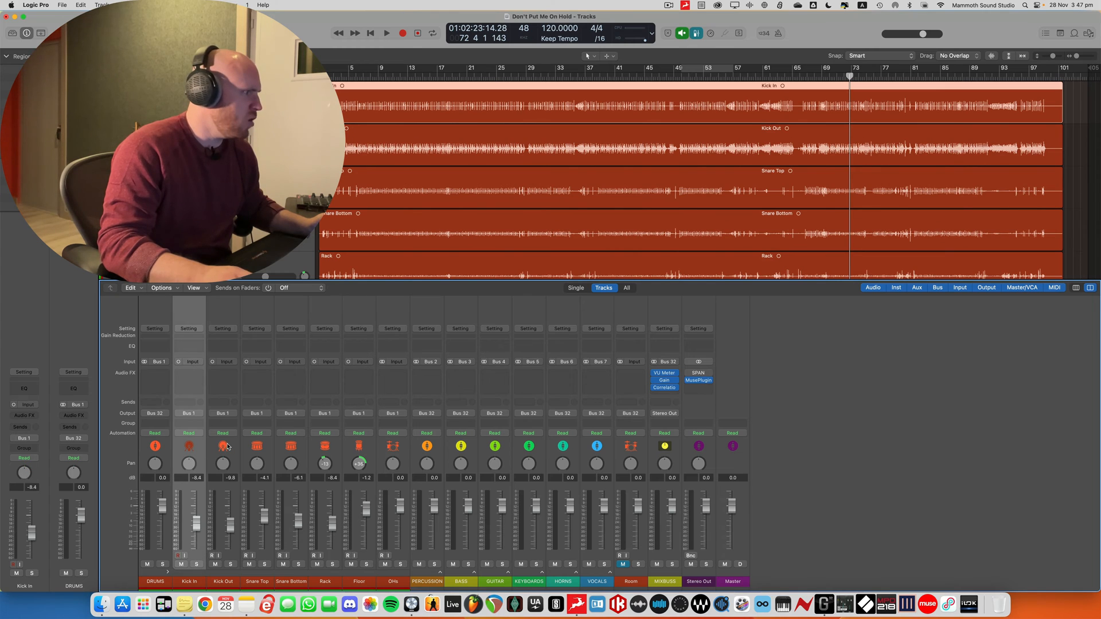
left_click(322, 448)
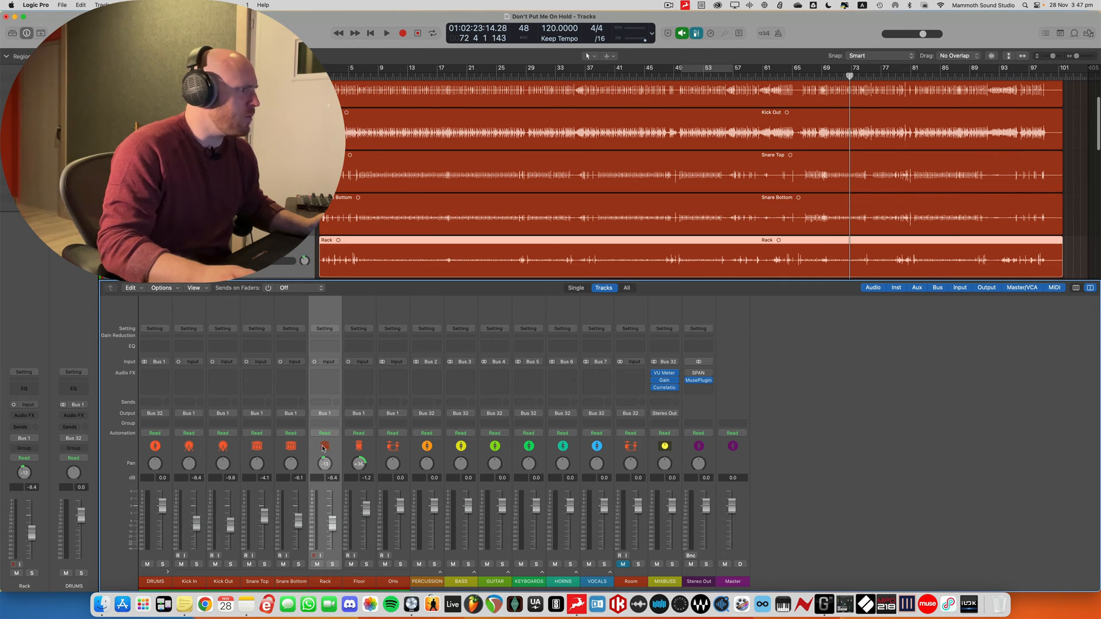
left_click(357, 448)
left_click(389, 447)
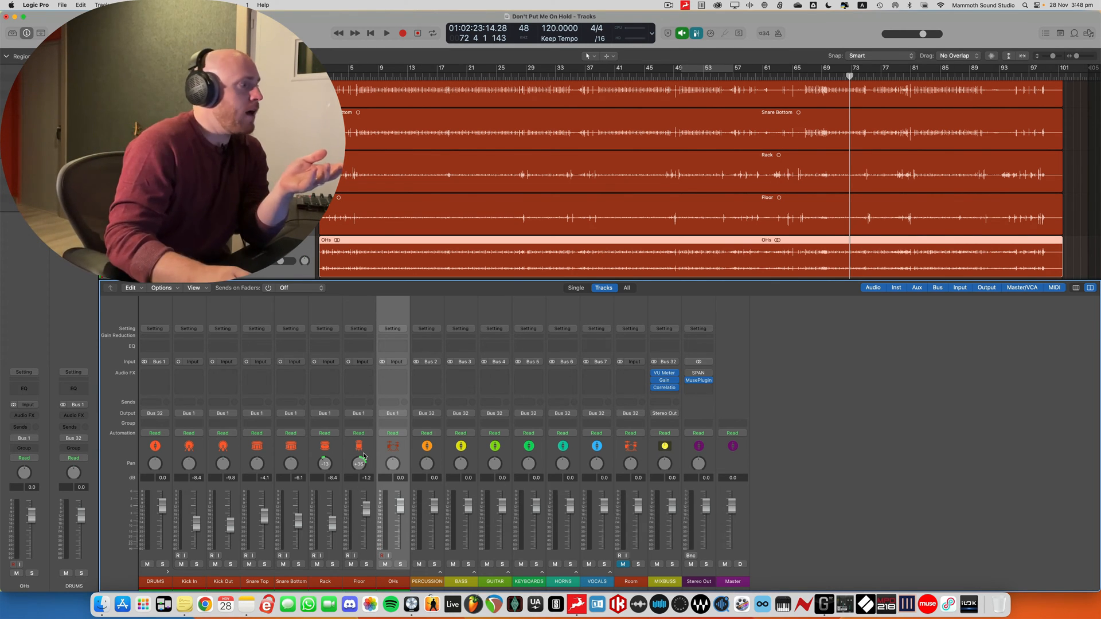
Try the Floor channel's pan at centre, and return it to +36
left_click_drag(363, 456, 362, 502)
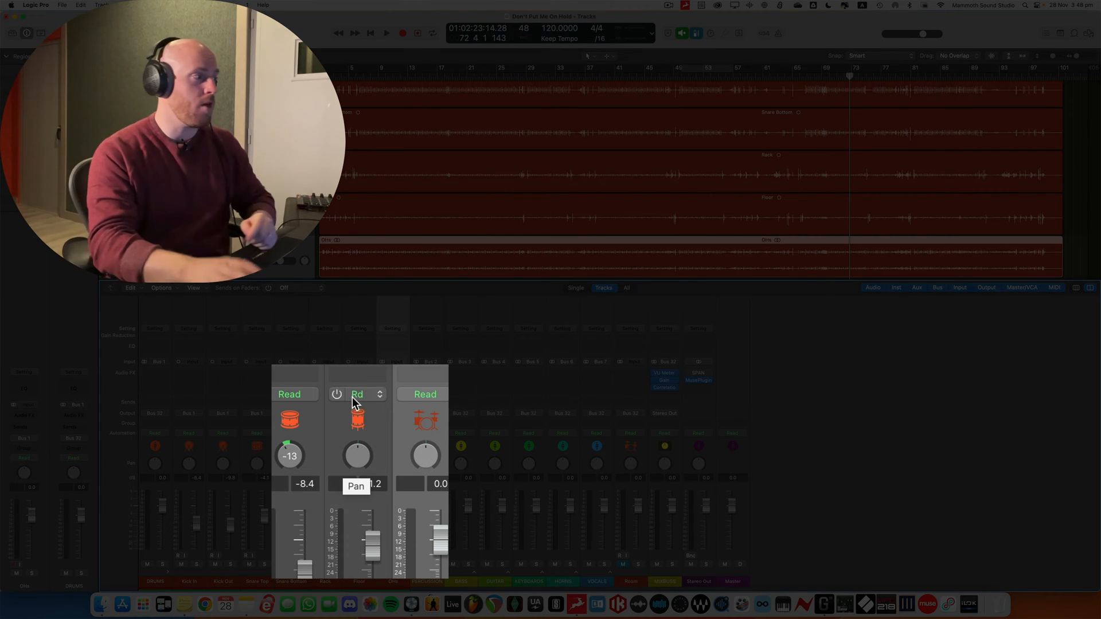
left_click_drag(362, 462, 370, 412)
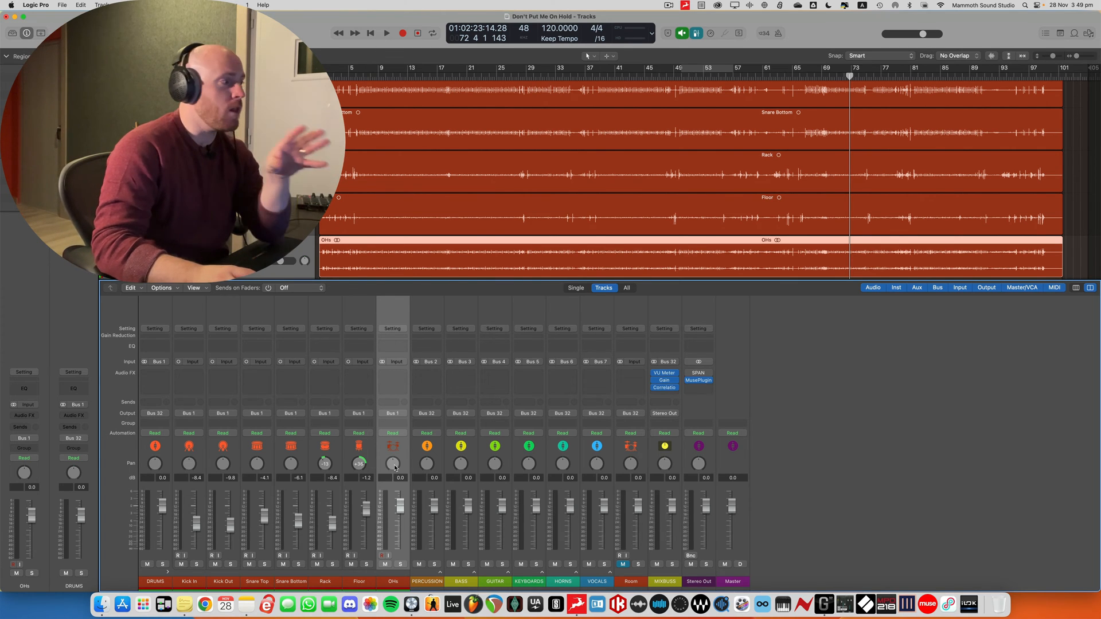
Try the balance control of the stereo OHs channel at -64 and +63, and reset it to centre
left_click_drag(395, 467, 395, 469)
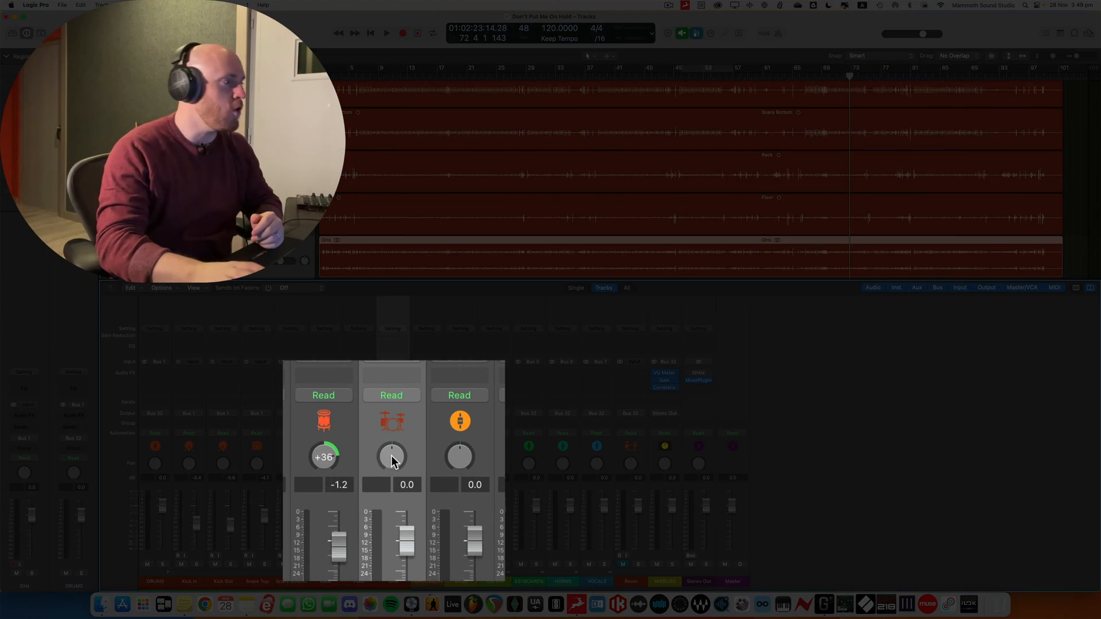
left_click_drag(391, 459, 361, 568)
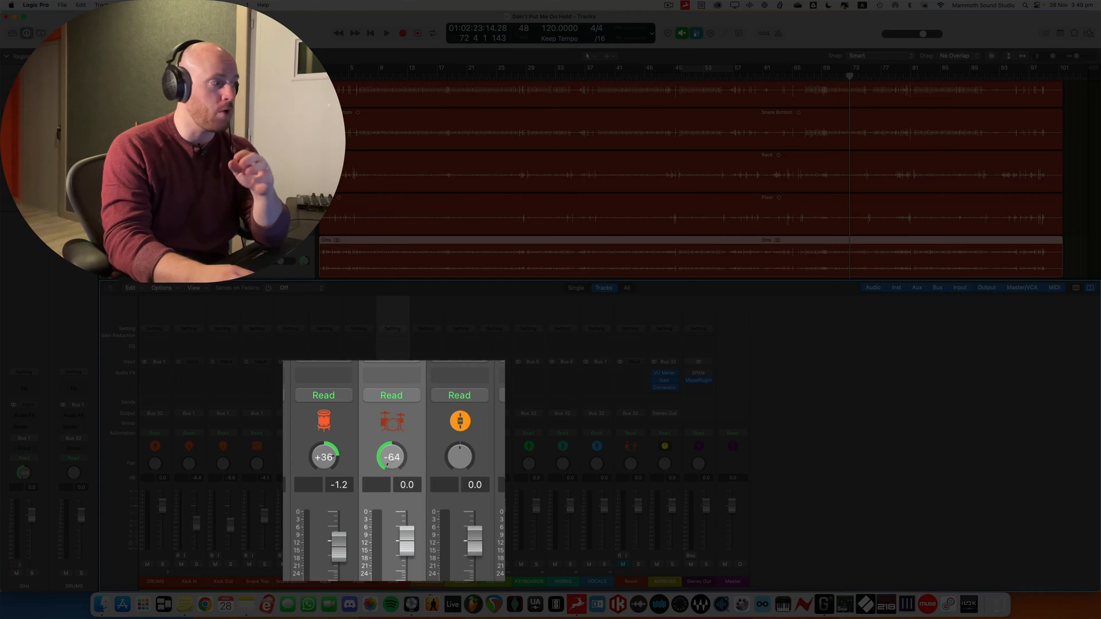
left_click_drag(392, 459, 392, 367)
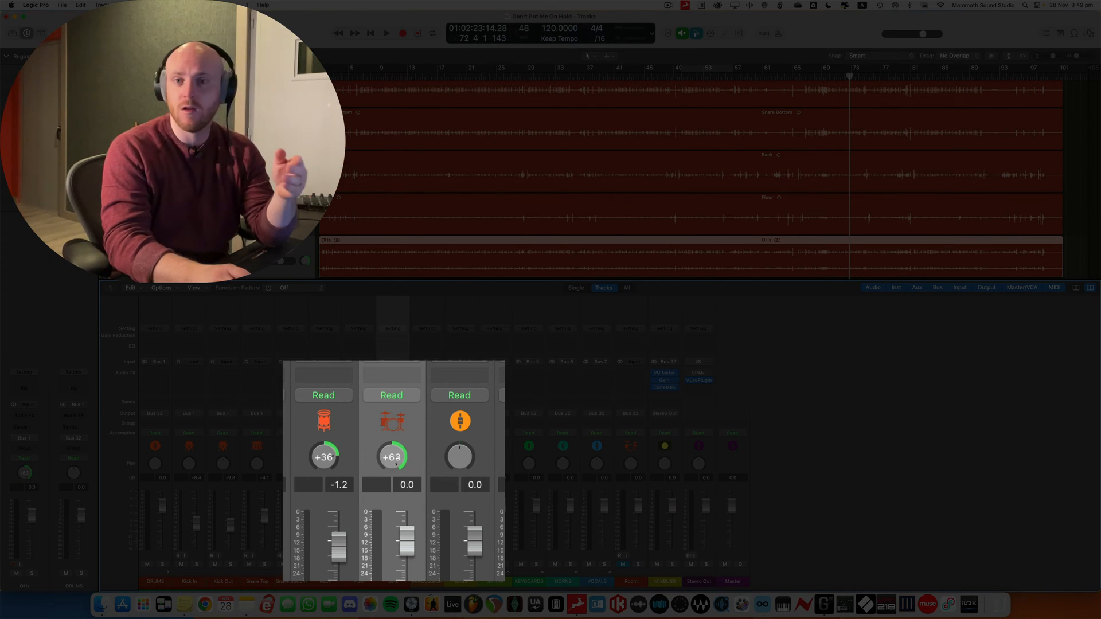
left_click(401, 456, "alt")
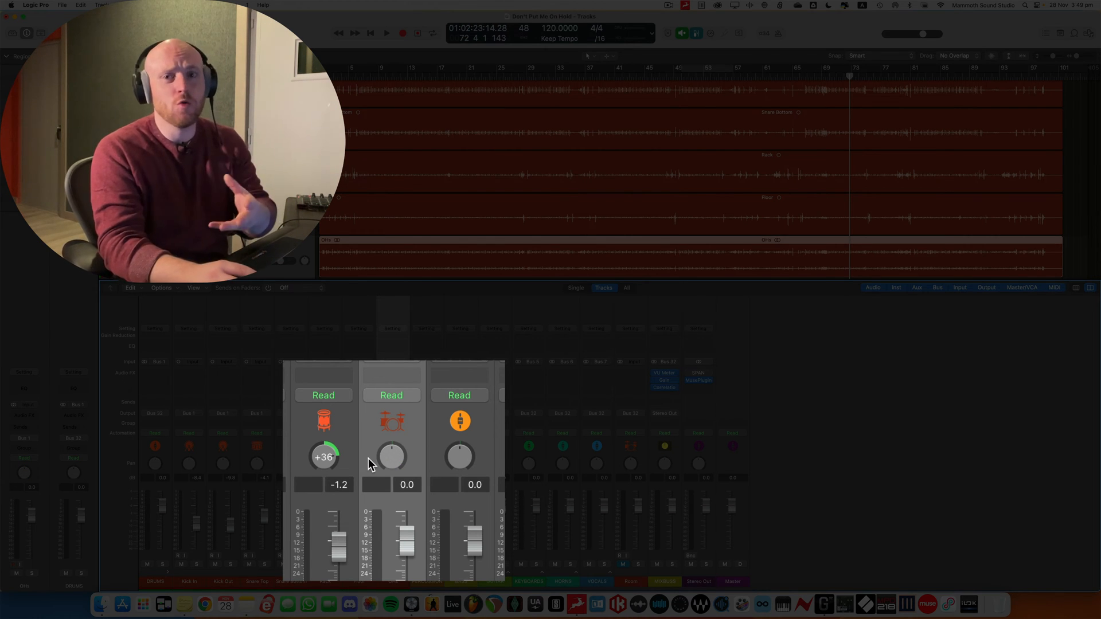
Switch the OHs channel's panner from Balance to Stereo Pan and set its pan to -30
right_click(390, 457)
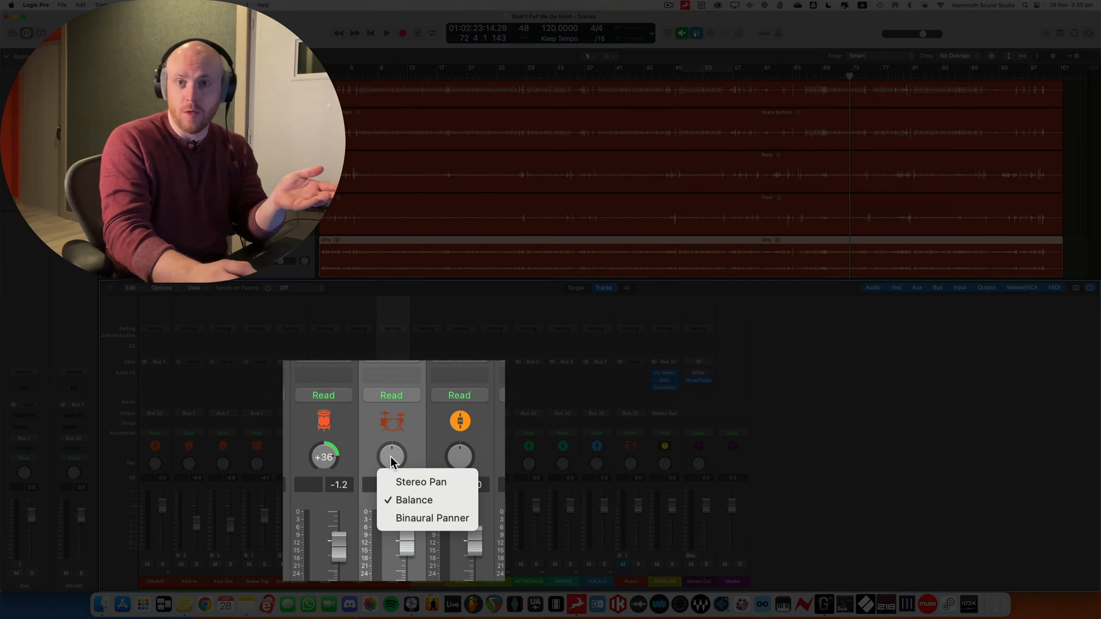
left_click(446, 484)
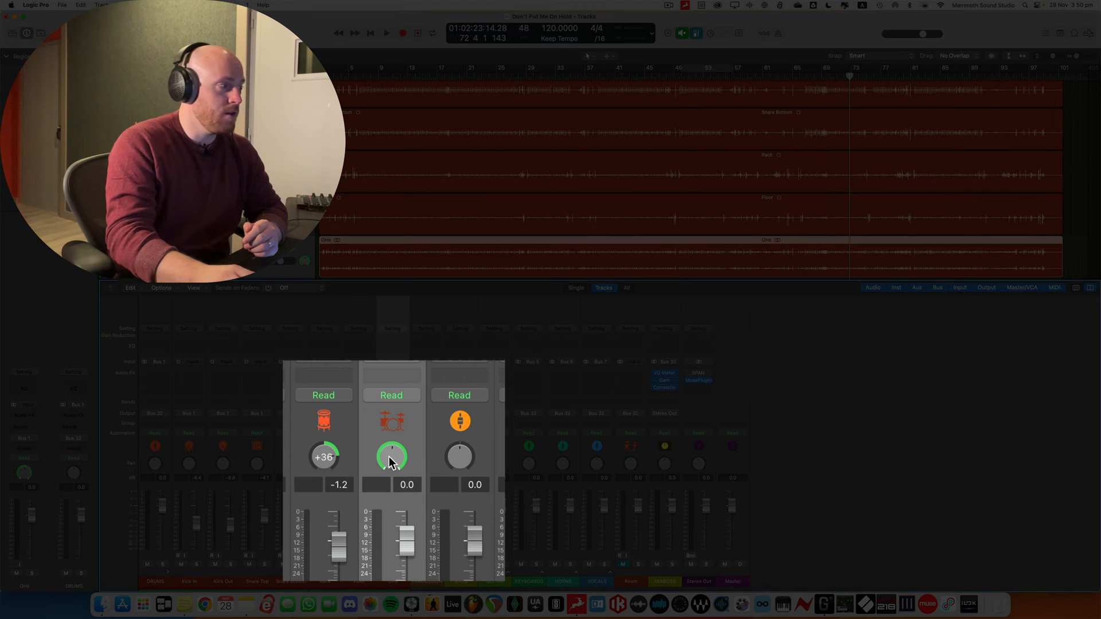
left_click_drag(390, 449, 386, 506)
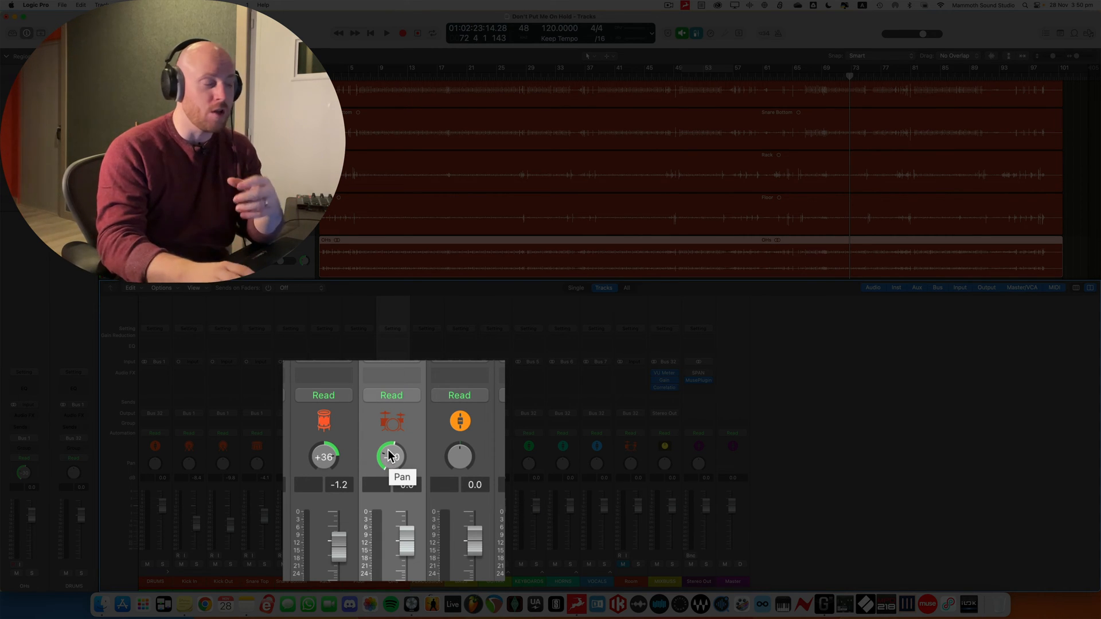
View the panner types available for the mono Floor channel without changing its Pan setting
right_click(331, 461)
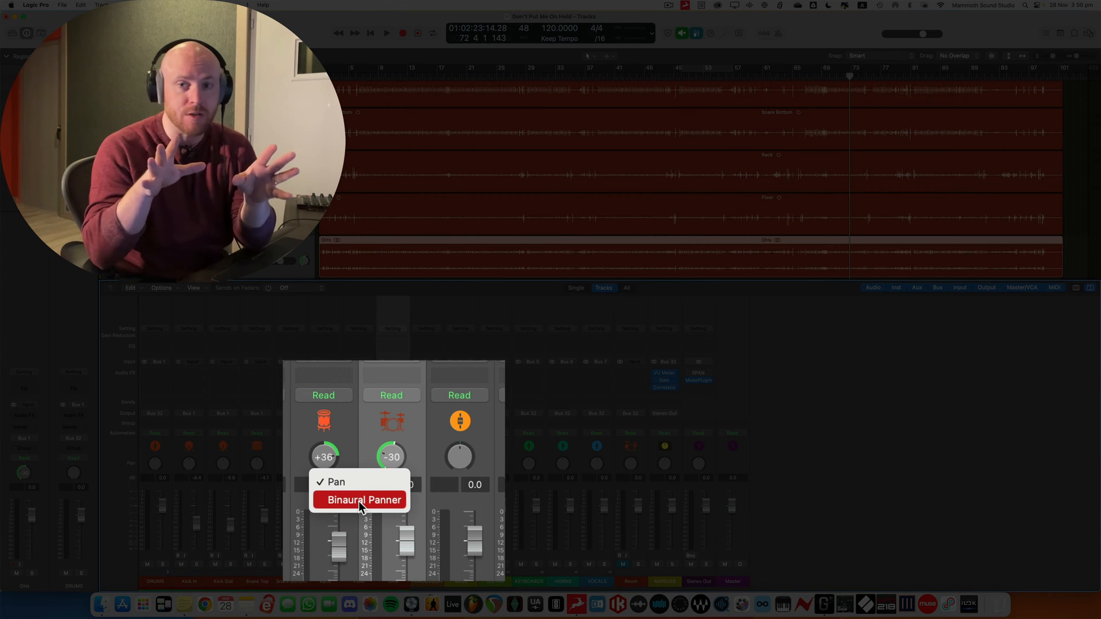
left_click(358, 431)
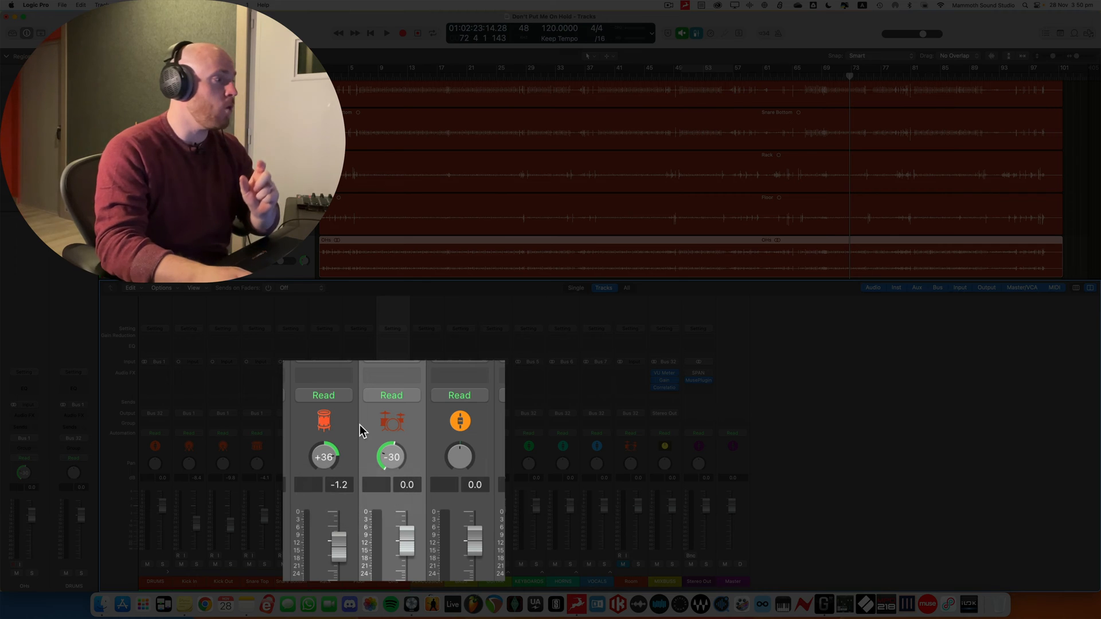
left_click(352, 424)
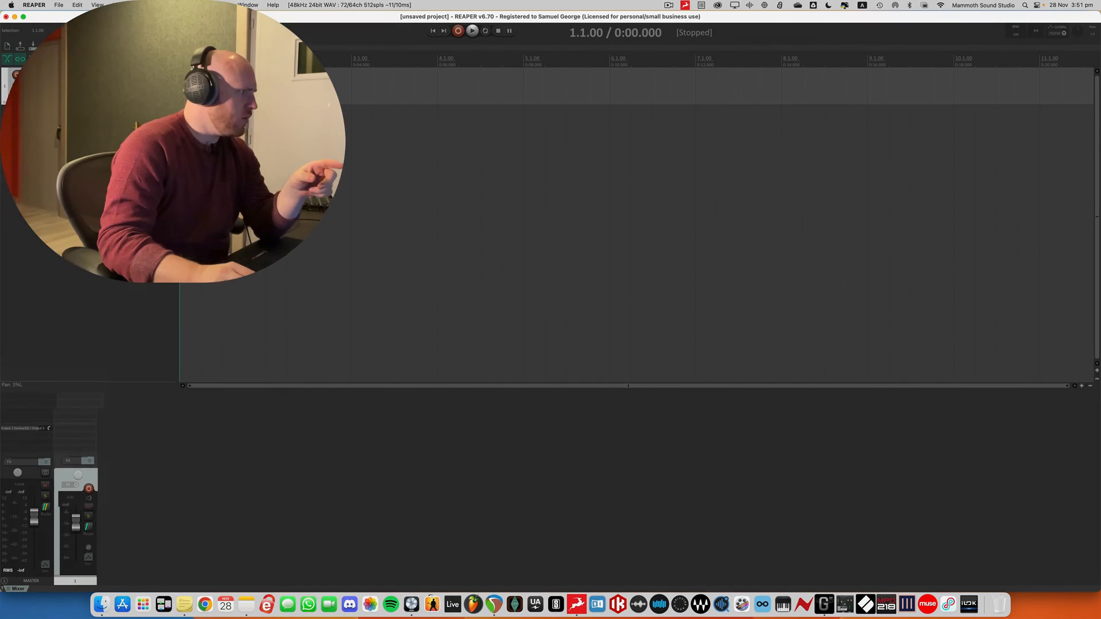
In REAPER, switch the pan mode of track 1 to Dual pan and move its left-channel pan inward
left_click_drag(78, 475, 75, 470)
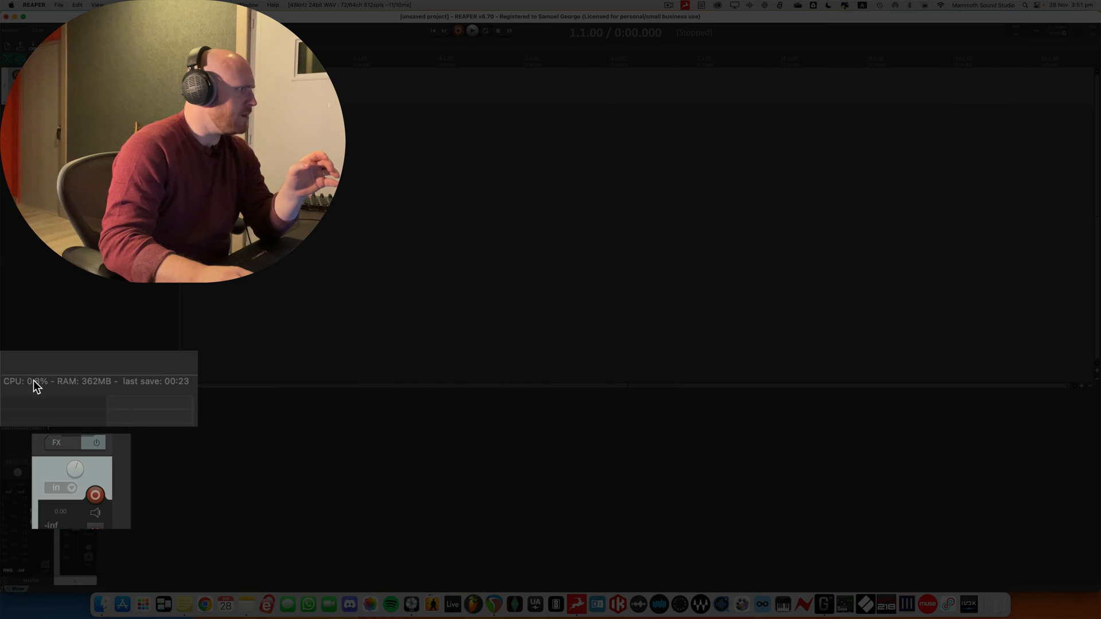
mouse_move(80, 474)
left_mouse_down()
mouse_move(81, 493)
mouse_move(80, 461)
mouse_move(77, 469)
left_mouse_up()
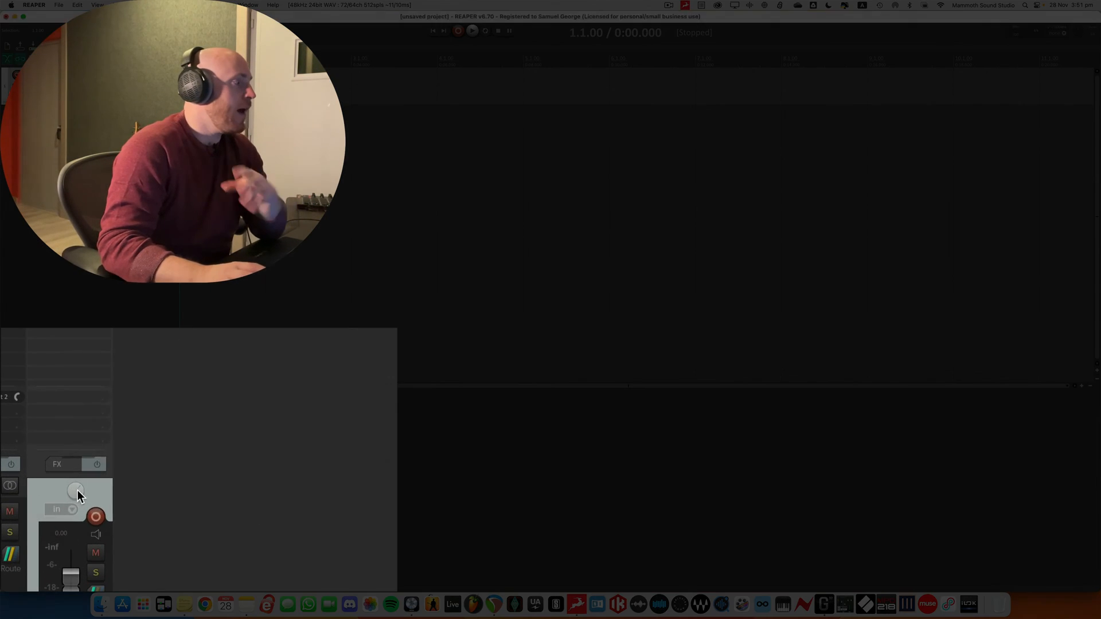
right_click(78, 476)
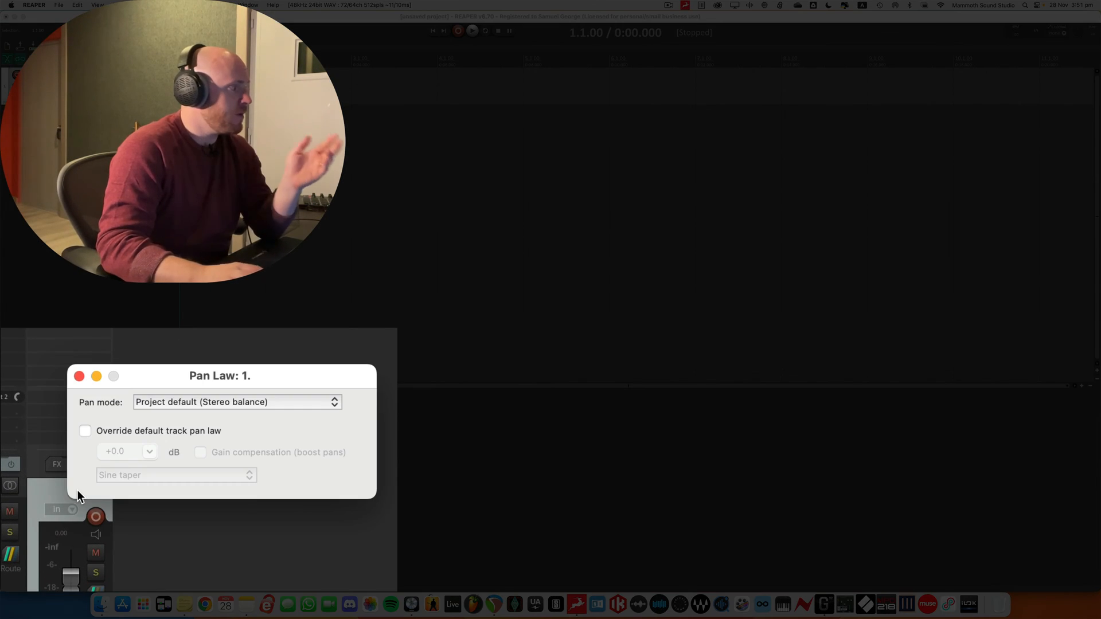
left_click(277, 404)
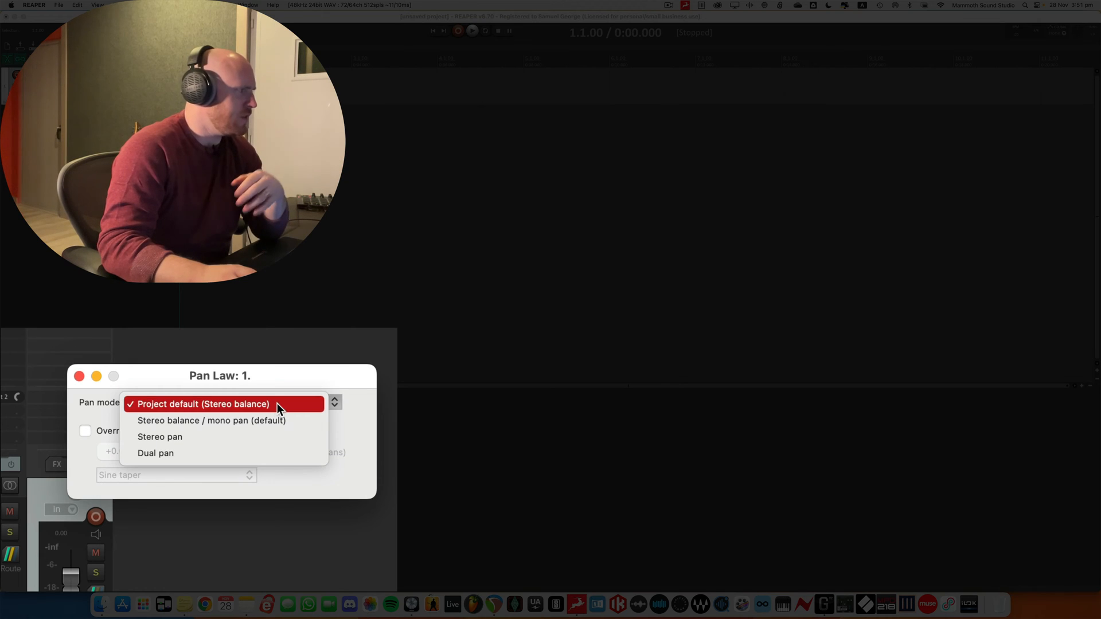
left_click(253, 453)
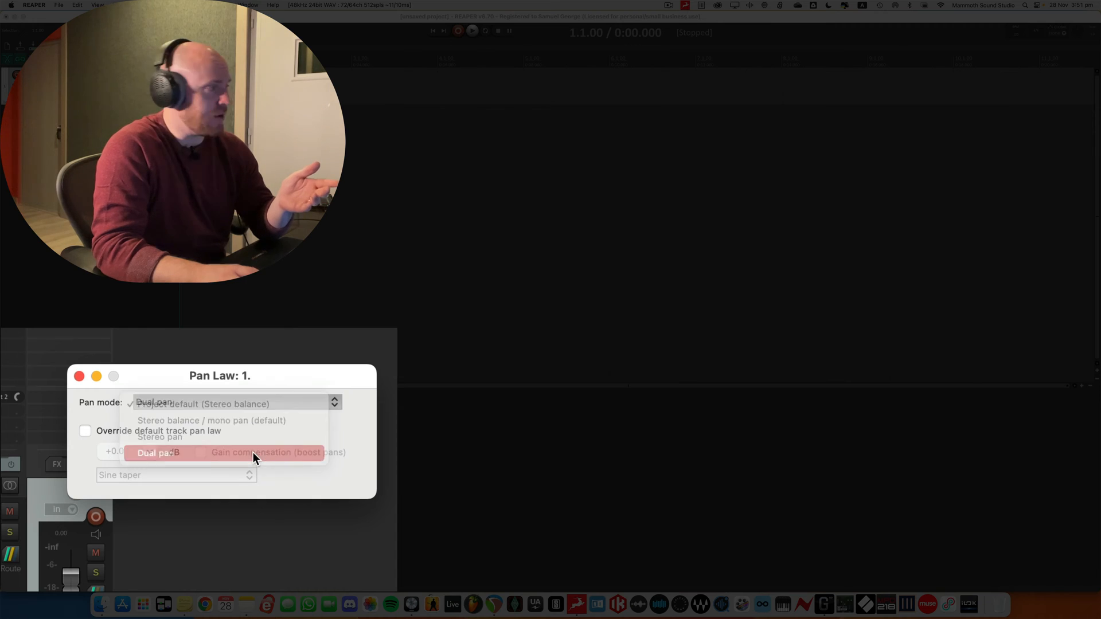
left_click(79, 376)
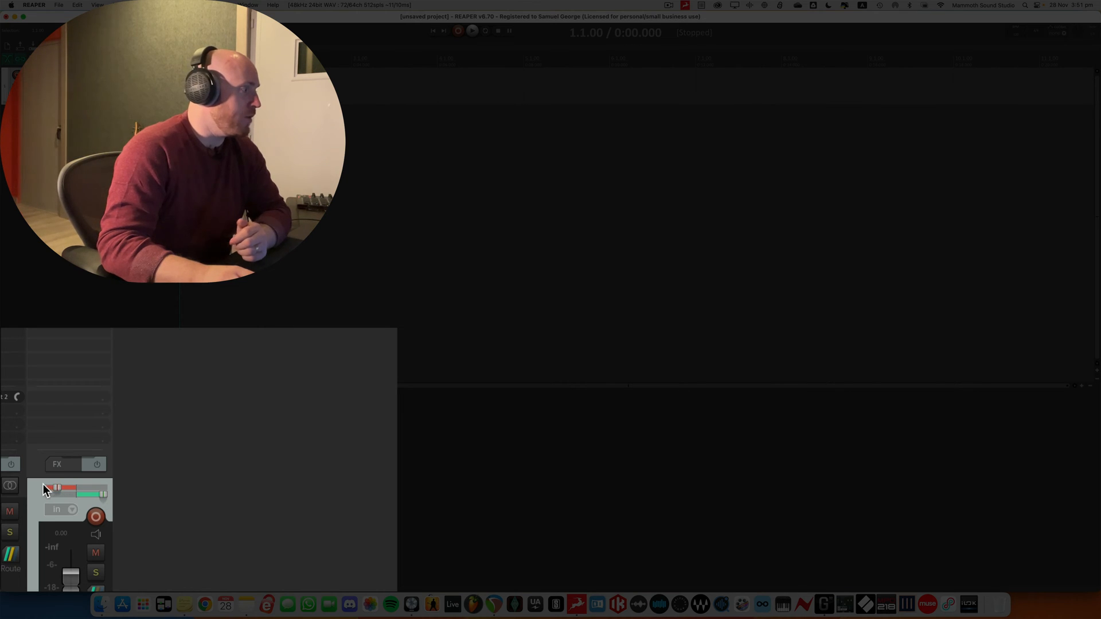
left_click_drag(60, 488, 77, 496)
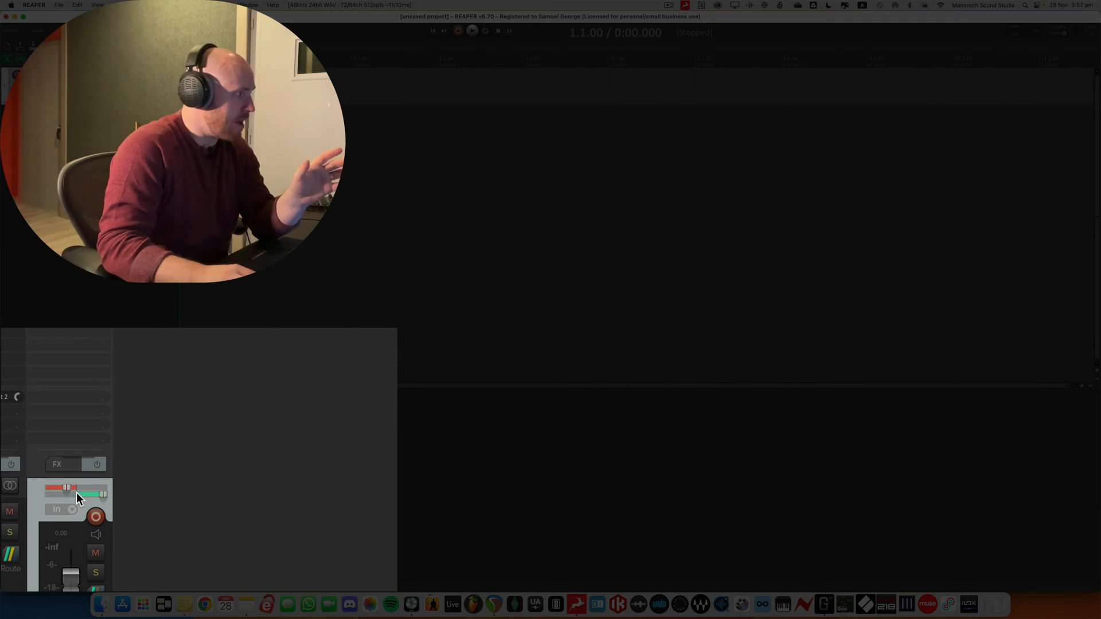
Set the pan mode of track 1 to Stereo pan and try its separate width control
right_click(78, 496)
left_click(180, 403)
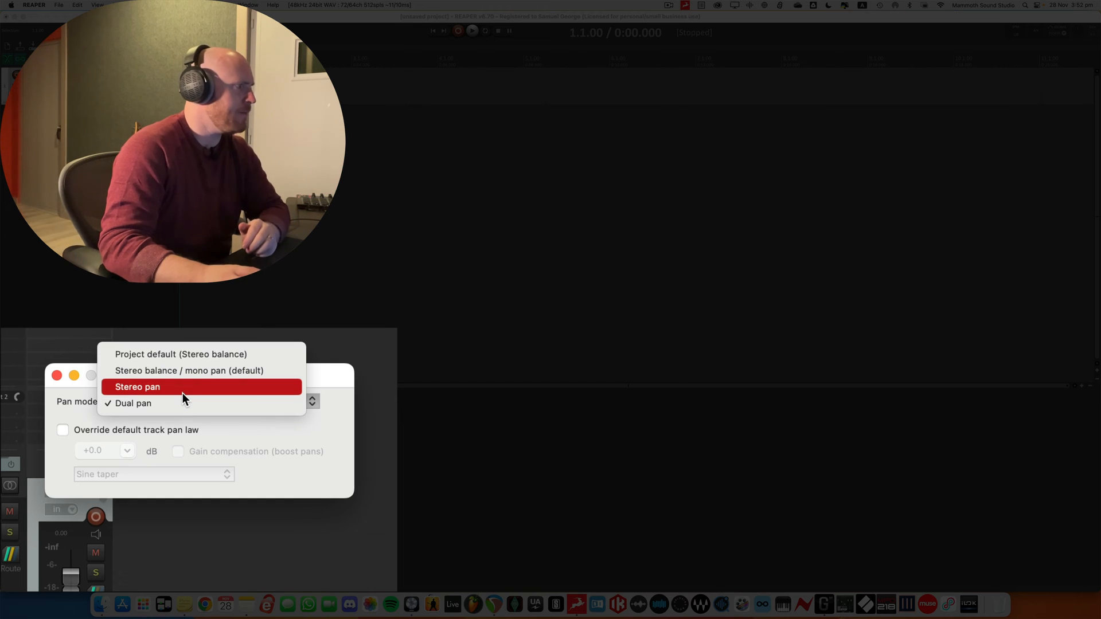
left_click(184, 390)
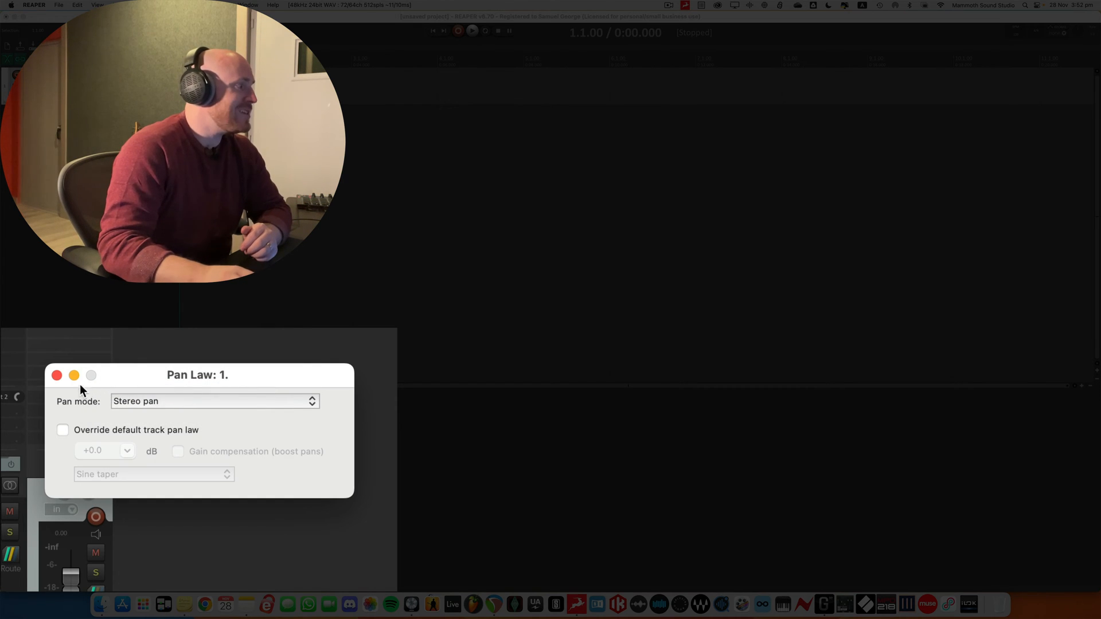
left_click(58, 375)
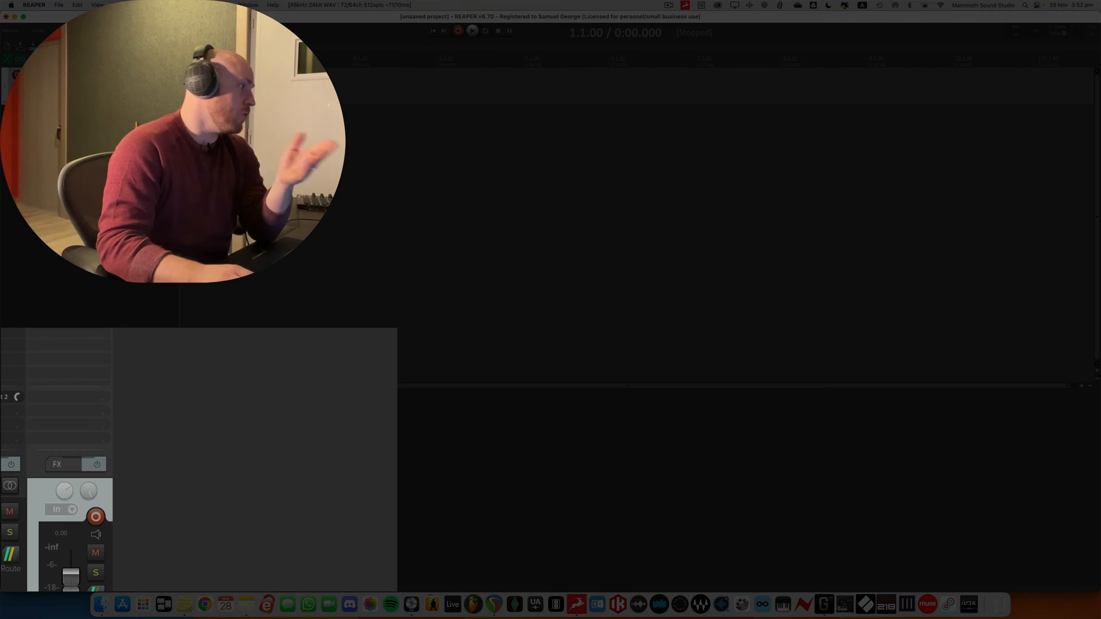
mouse_move(85, 494)
left_mouse_down()
mouse_move(85, 512)
mouse_move(91, 495)
left_mouse_up()
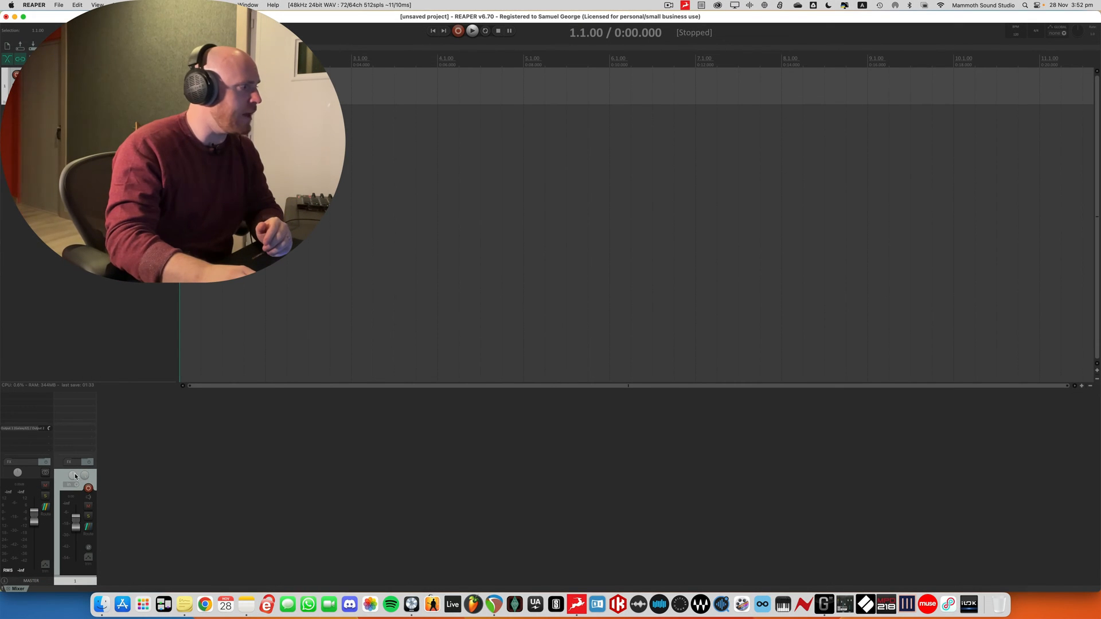
Return track 1's pan mode to Project default (Stereo balance) and review the available pan modes without changing it
right_click(80, 478)
left_click(131, 432)
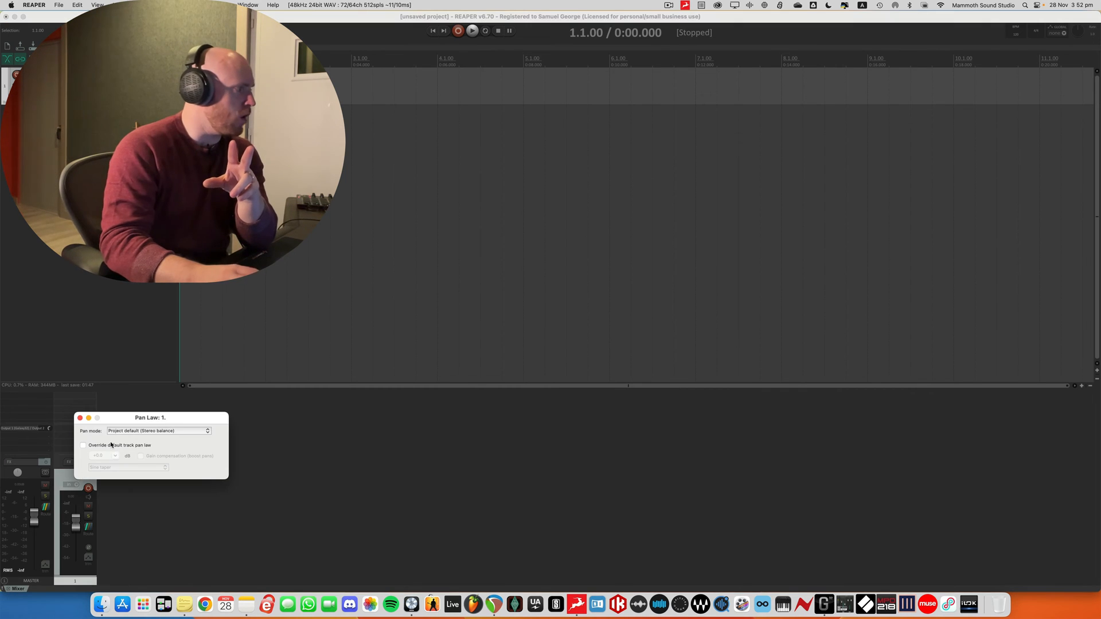
left_click(151, 432)
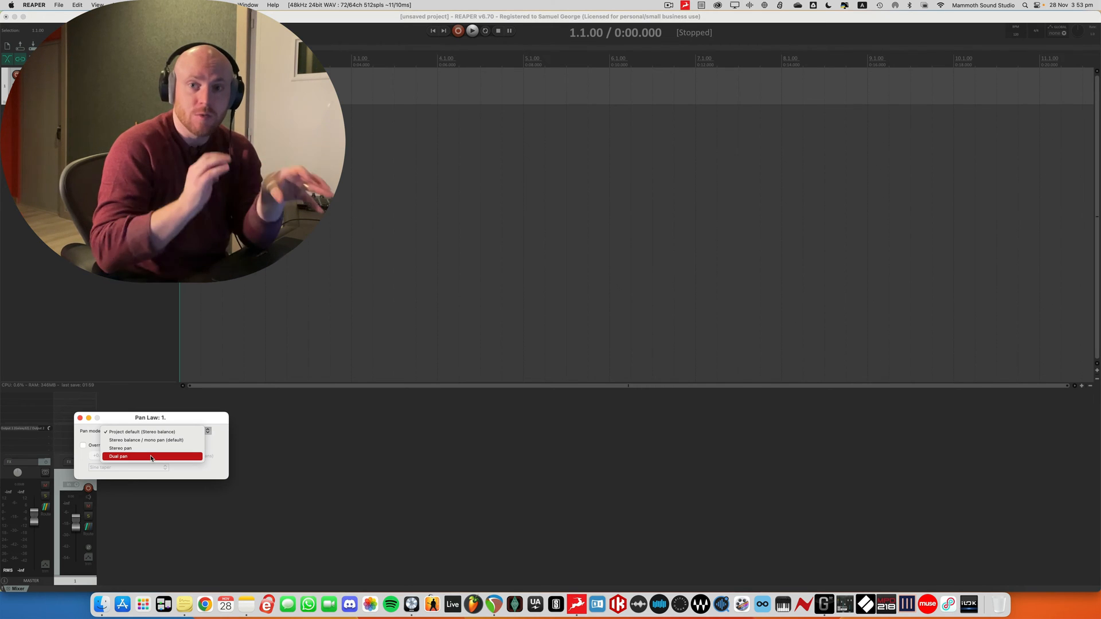
left_click(354, 439)
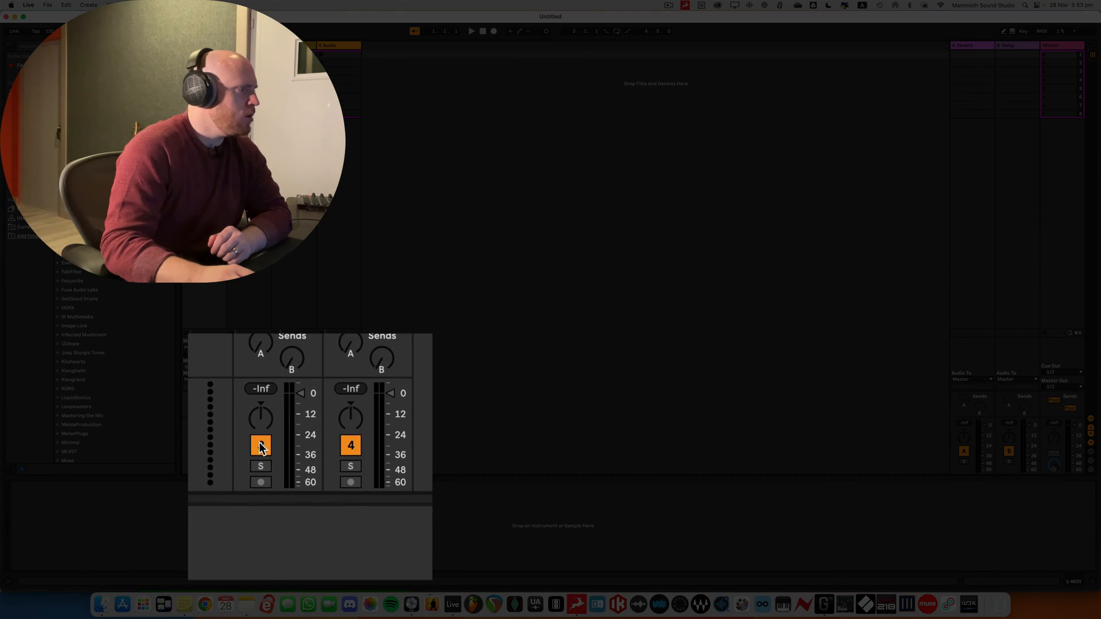
In Ableton Live, switch audio track 3 to Split Stereo Pan Mode and try its separate left and right pans
left_click_drag(286, 437, 287, 453)
mouse_move(261, 418)
left_mouse_down()
mouse_move(261, 385)
mouse_move(261, 410)
left_mouse_up()
right_click(268, 414)
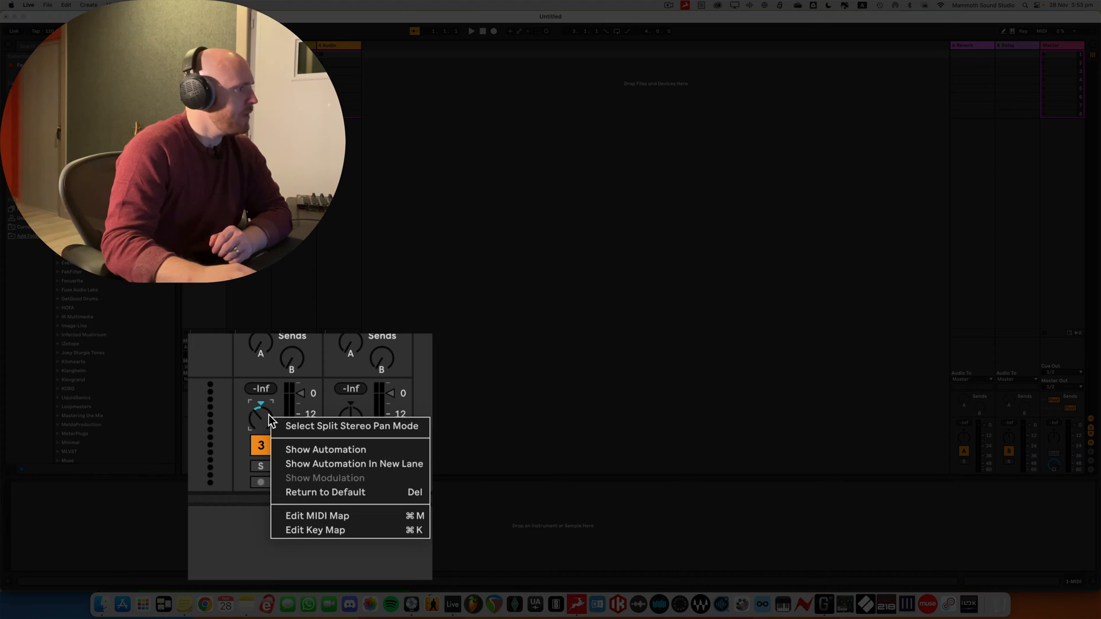
left_click(373, 428)
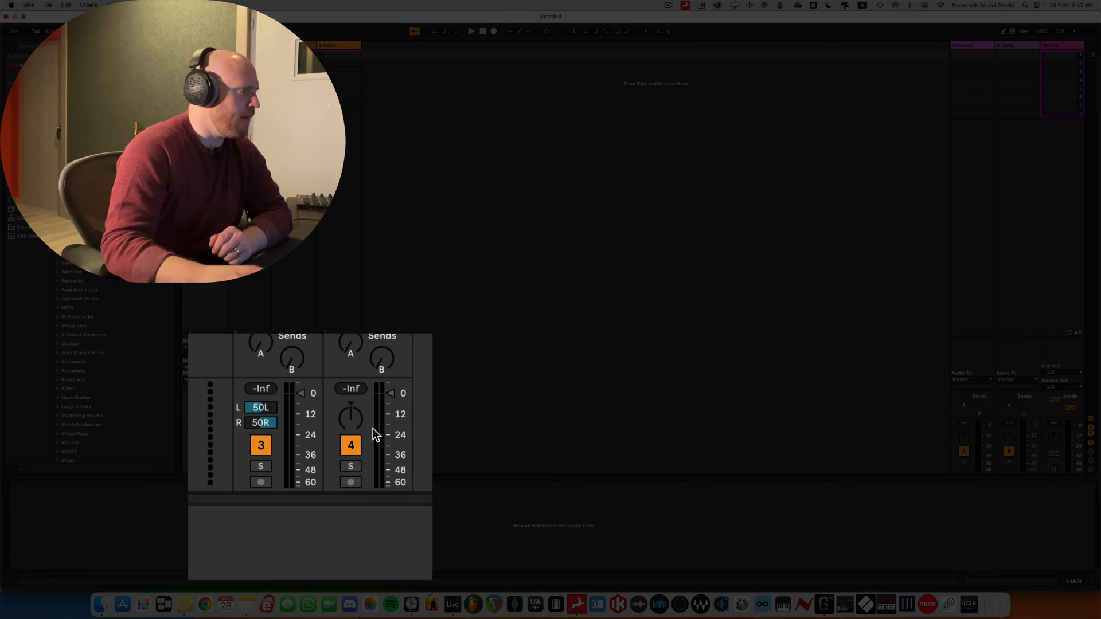
mouse_move(260, 408)
left_mouse_down()
mouse_move(261, 398)
mouse_move(262, 425)
left_mouse_up()
left_click(260, 423)
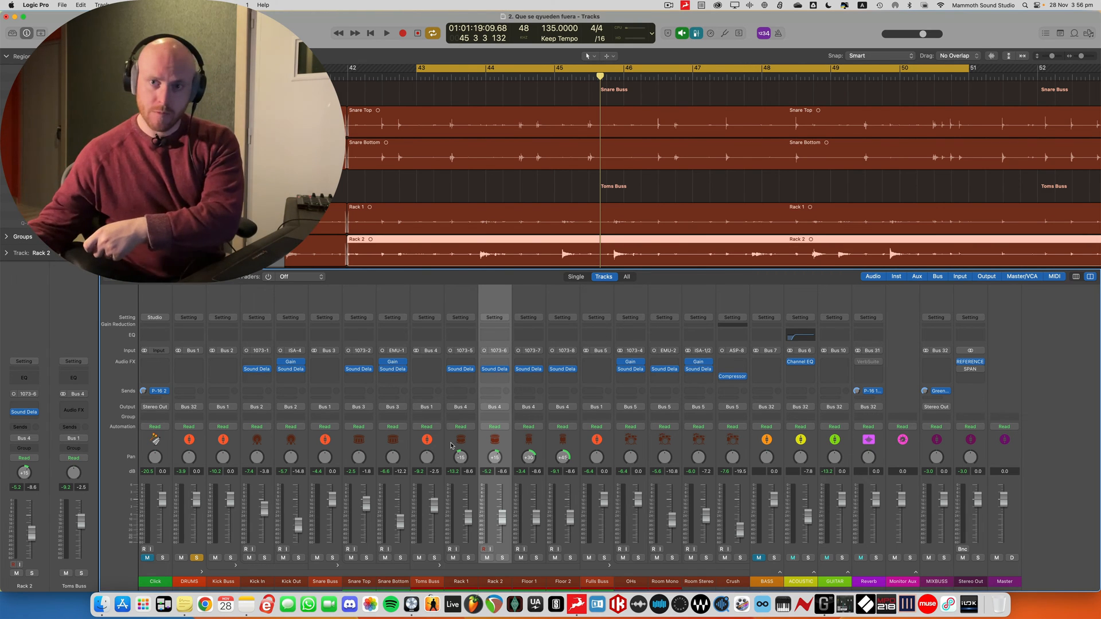
In Logic Pro, examine the pan settings of the Rack 1, Rack 2, Floor 1 and Floor 2 tom channels
left_click(468, 442)
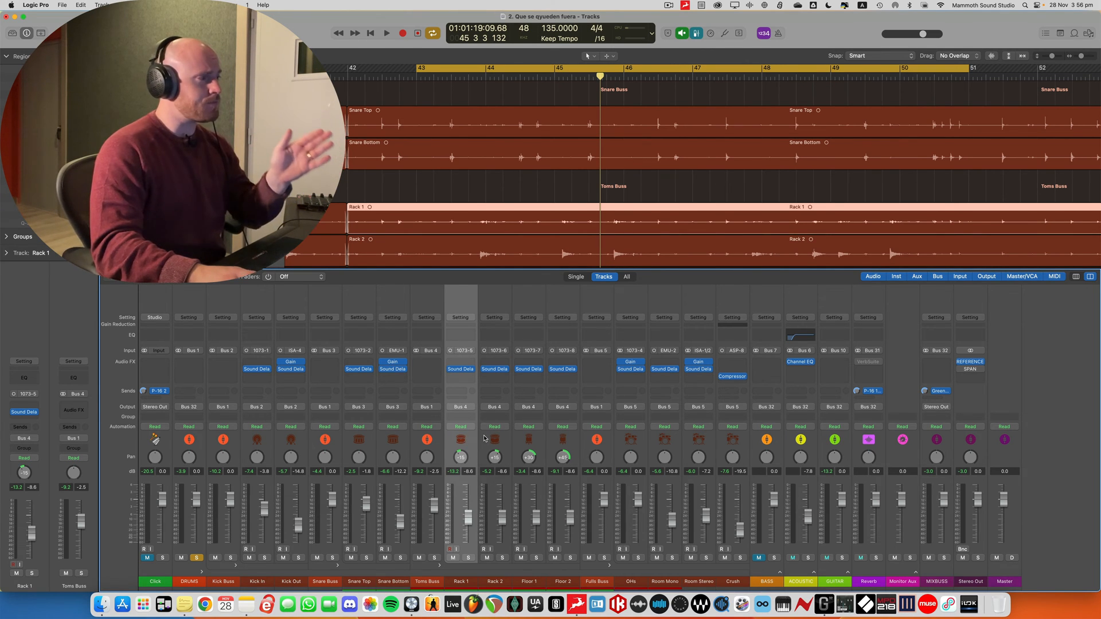
left_click(483, 439)
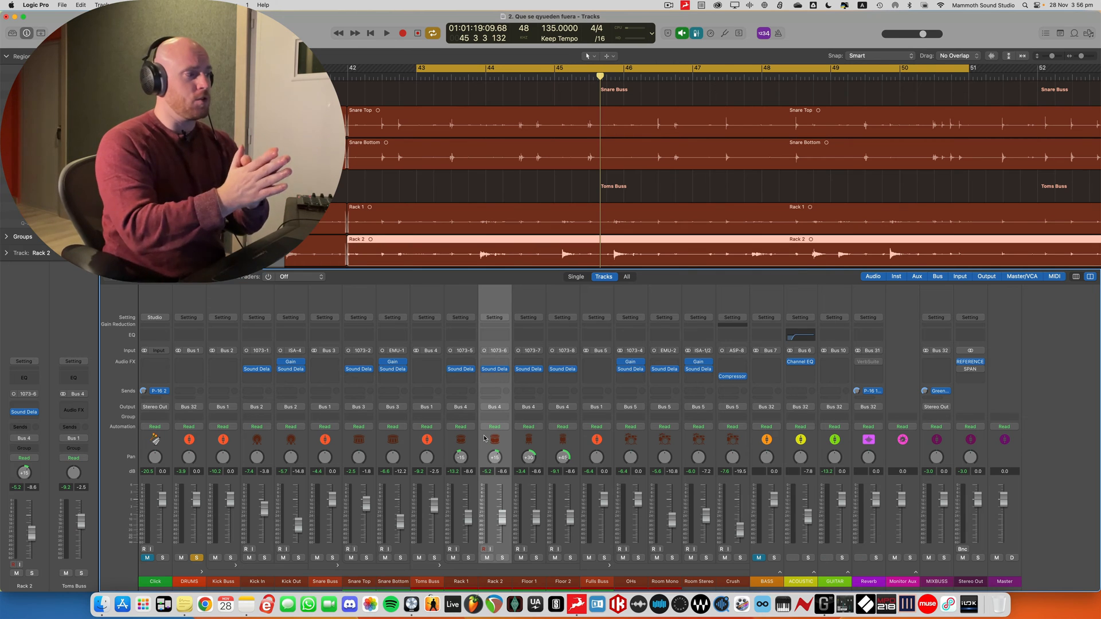
left_click(538, 447)
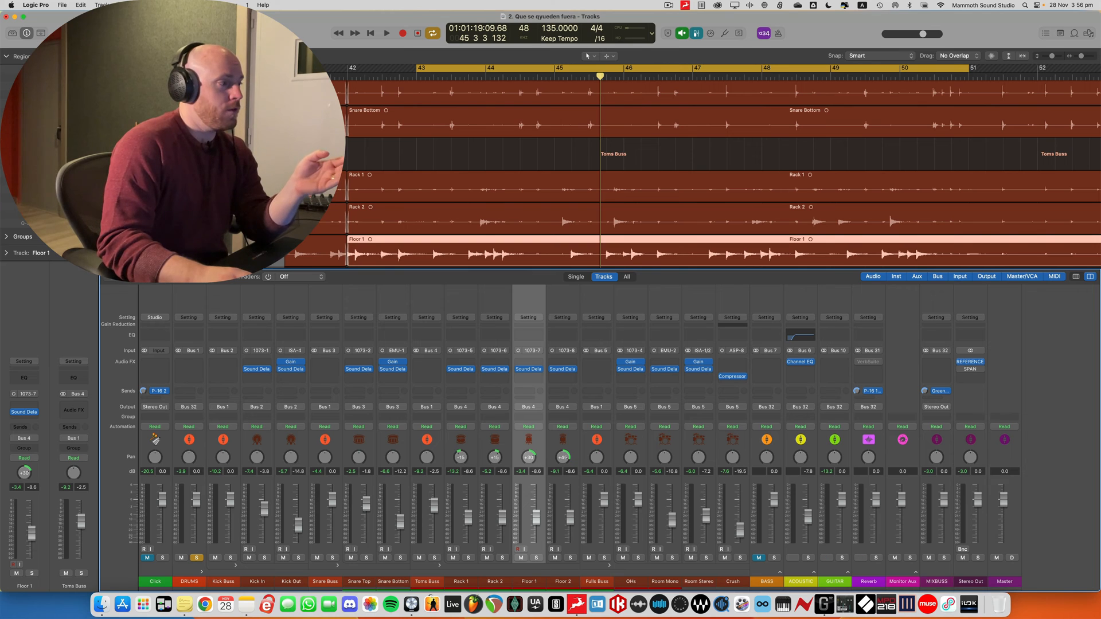
left_click_drag(563, 457, 529, 453)
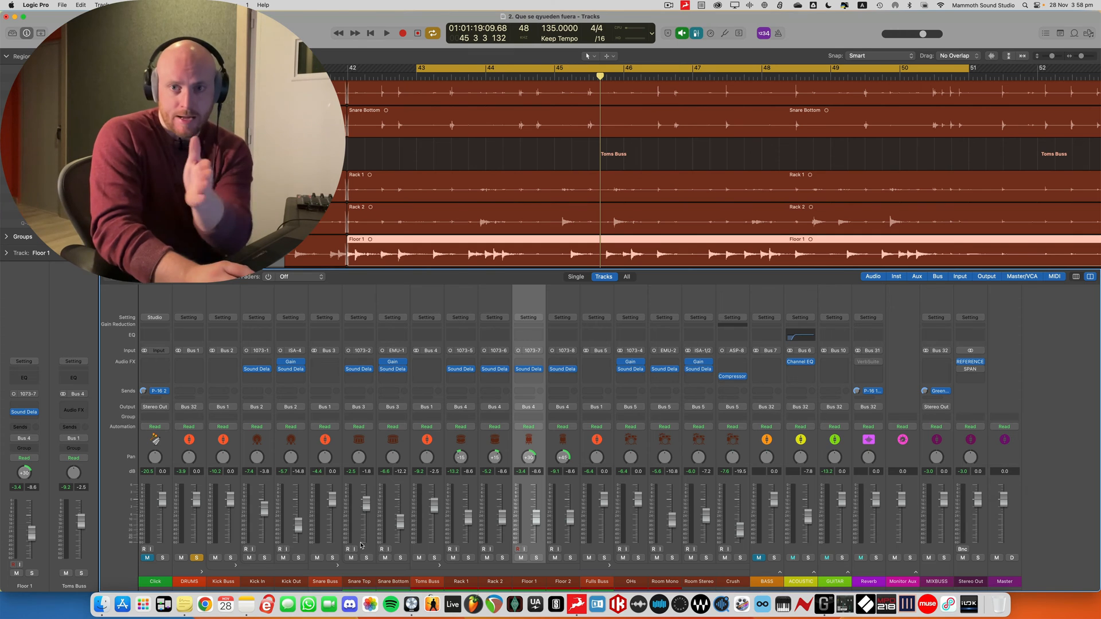
Solo the Kick Buss and Snare Buss channels, and turn off the solo on the DRUMS channel
left_click(230, 558)
left_click(332, 557)
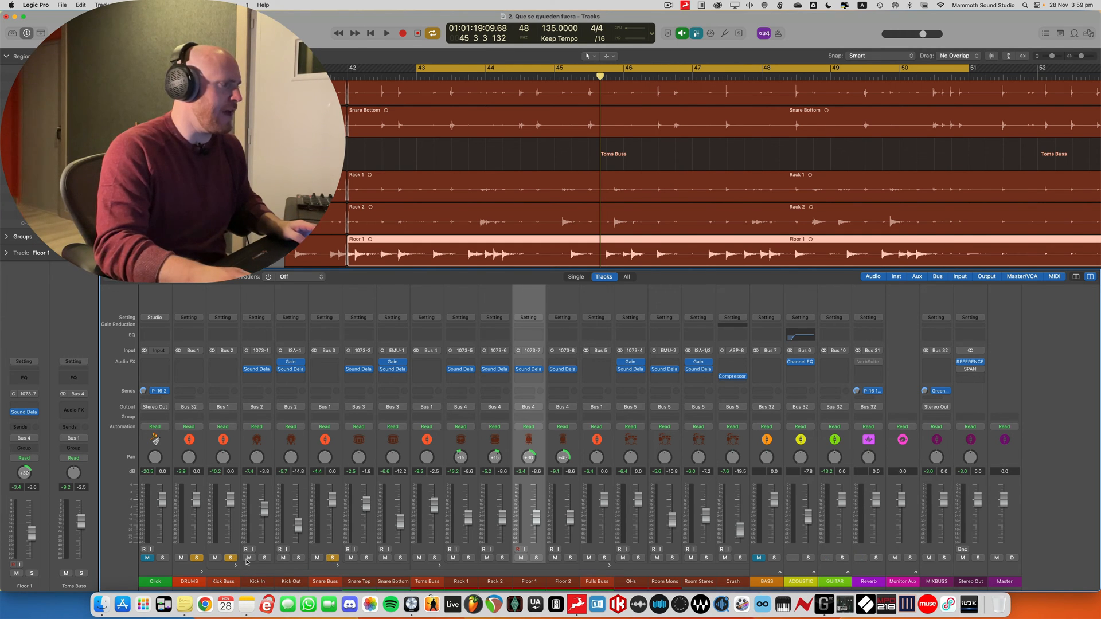
left_click(196, 558)
Go through the kick and snare channels and their busses, checking their pan settings, and finish on the Kick Buss
left_click(268, 447)
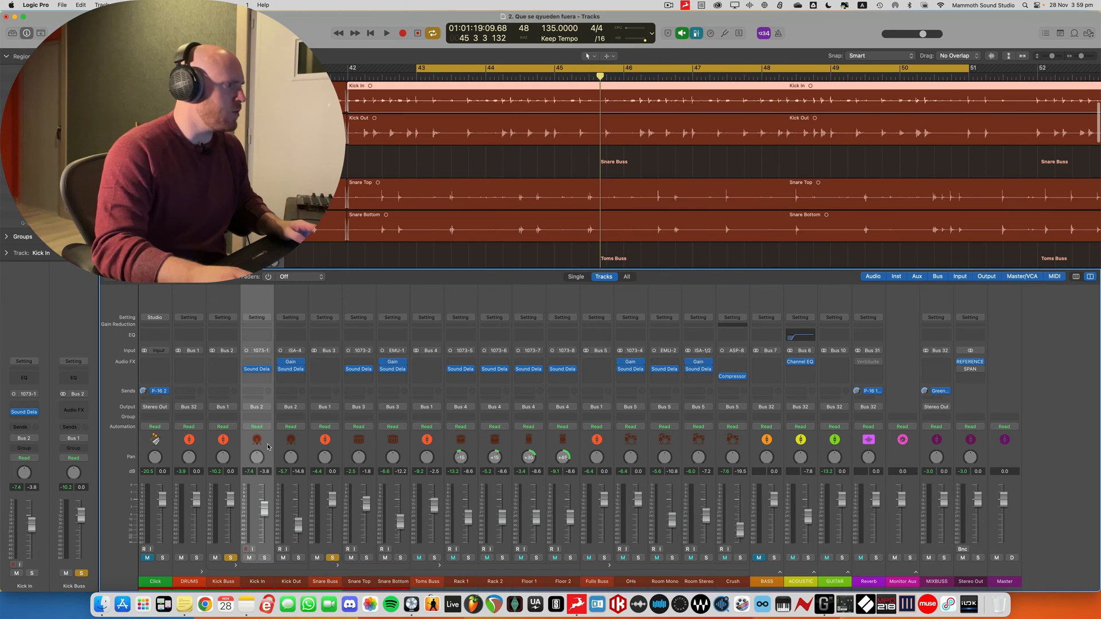
left_click(349, 443)
left_click(402, 443)
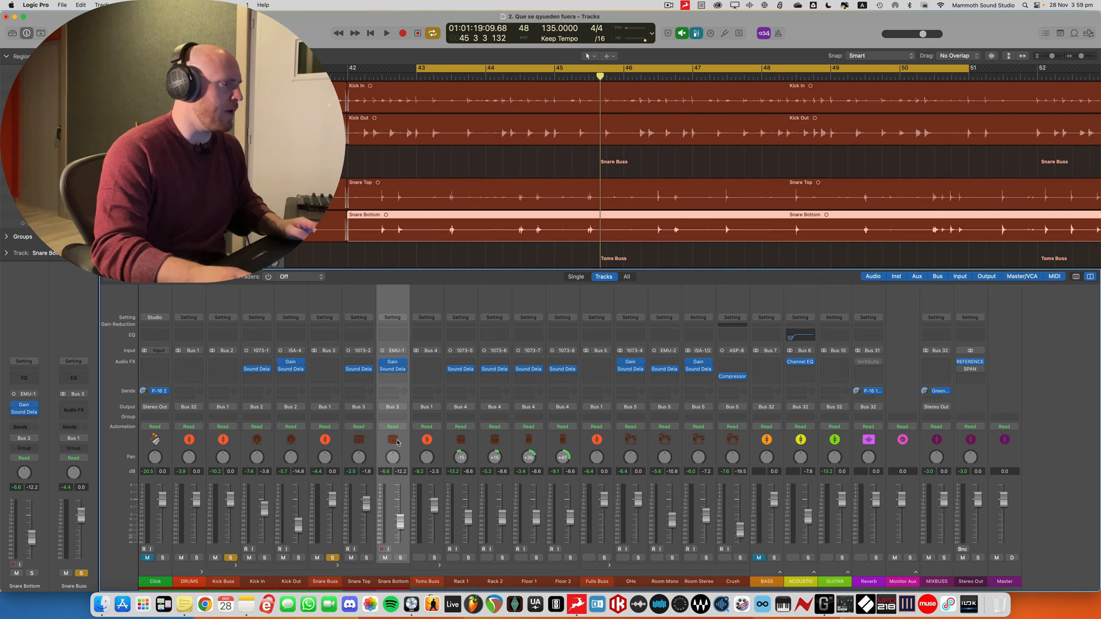
left_click(331, 441)
left_click(231, 440)
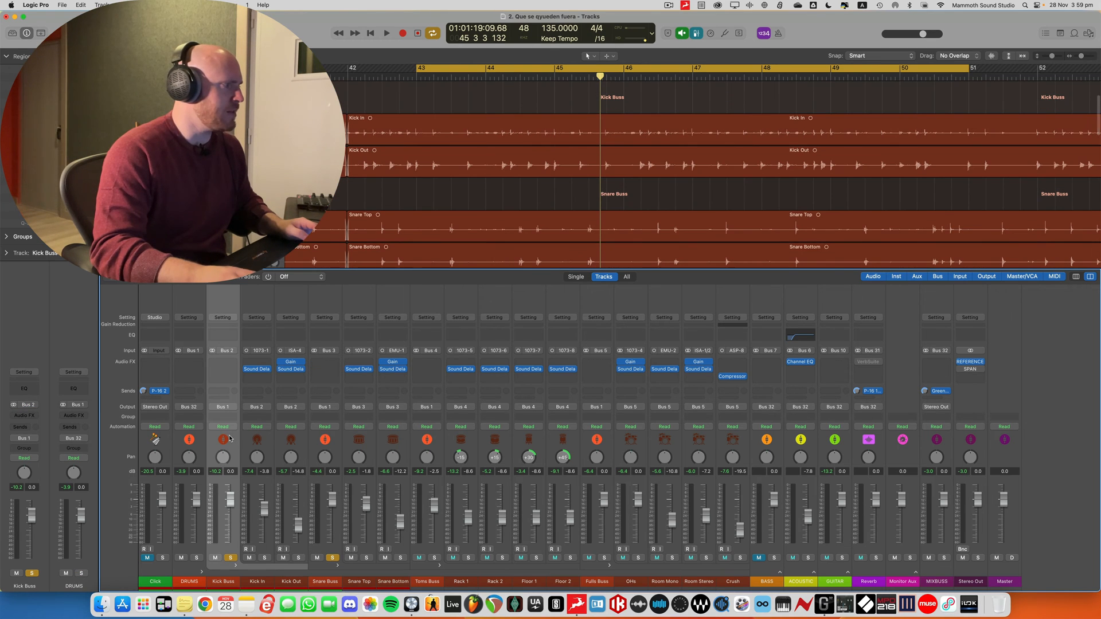
left_click(230, 442)
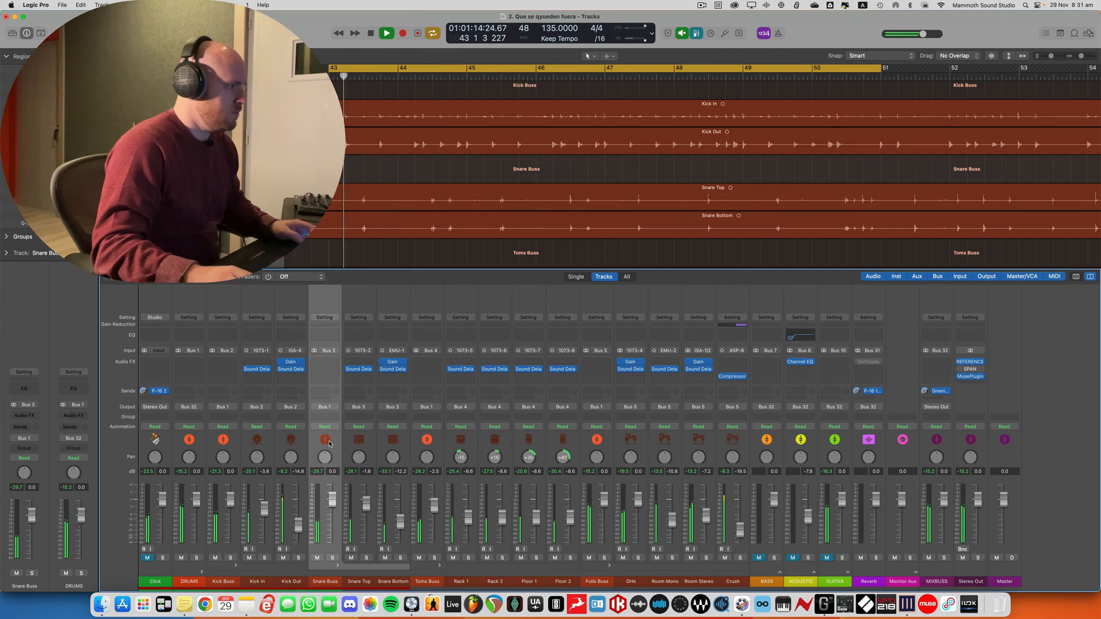
Try the Kick Buss and Snare Buss panned together to about -45 soloed and +50 unsoloed, and reset both to centre
left_click(230, 456)
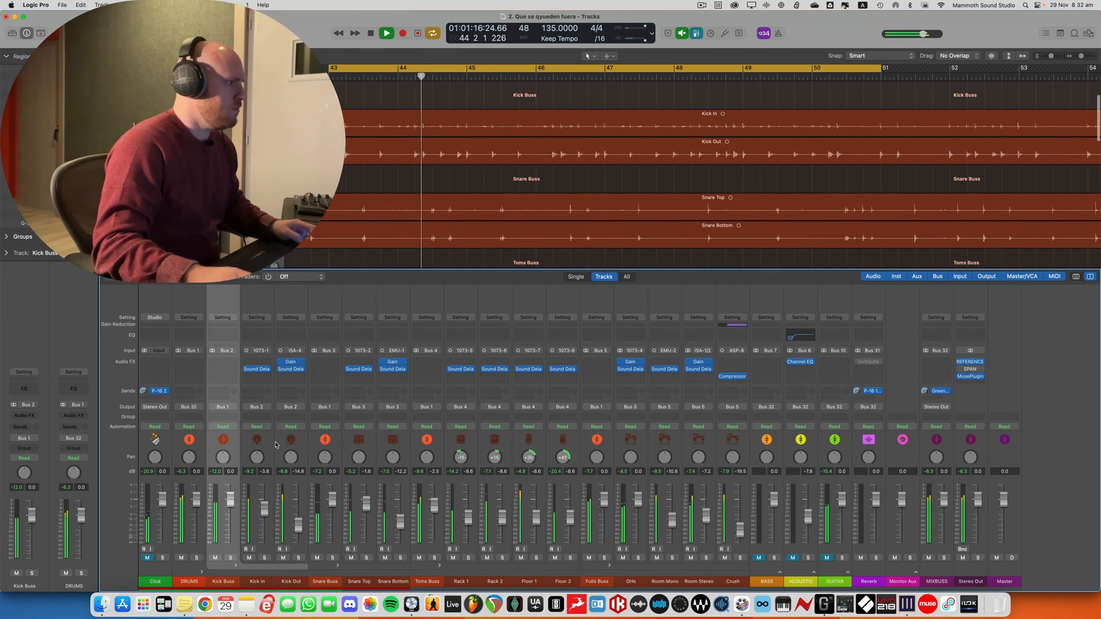
left_click(230, 558)
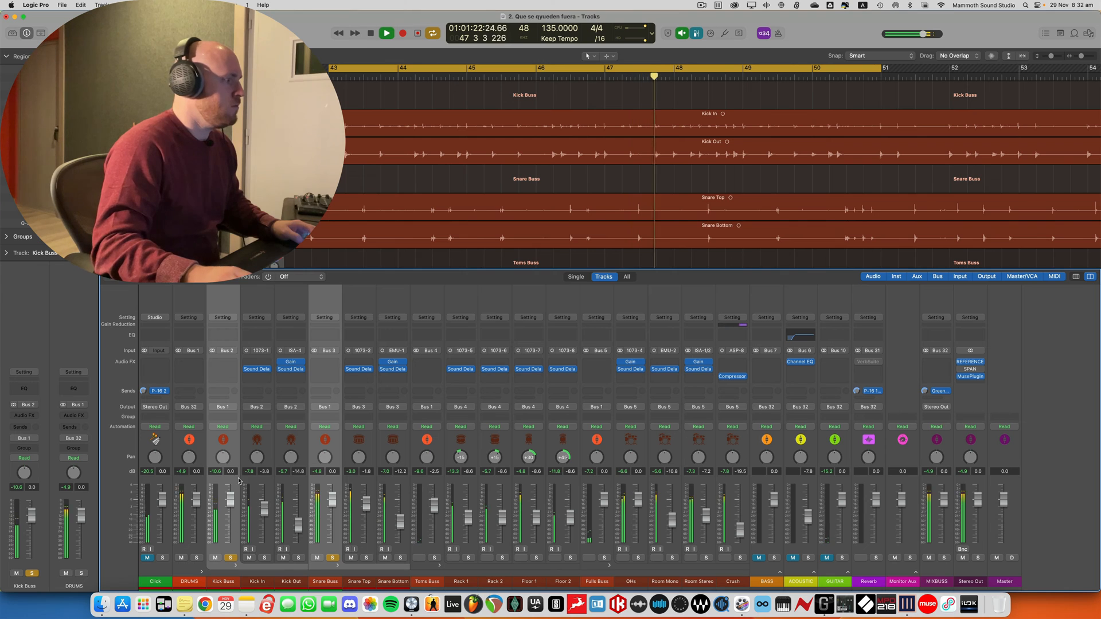
left_click_drag(224, 457, 210, 486)
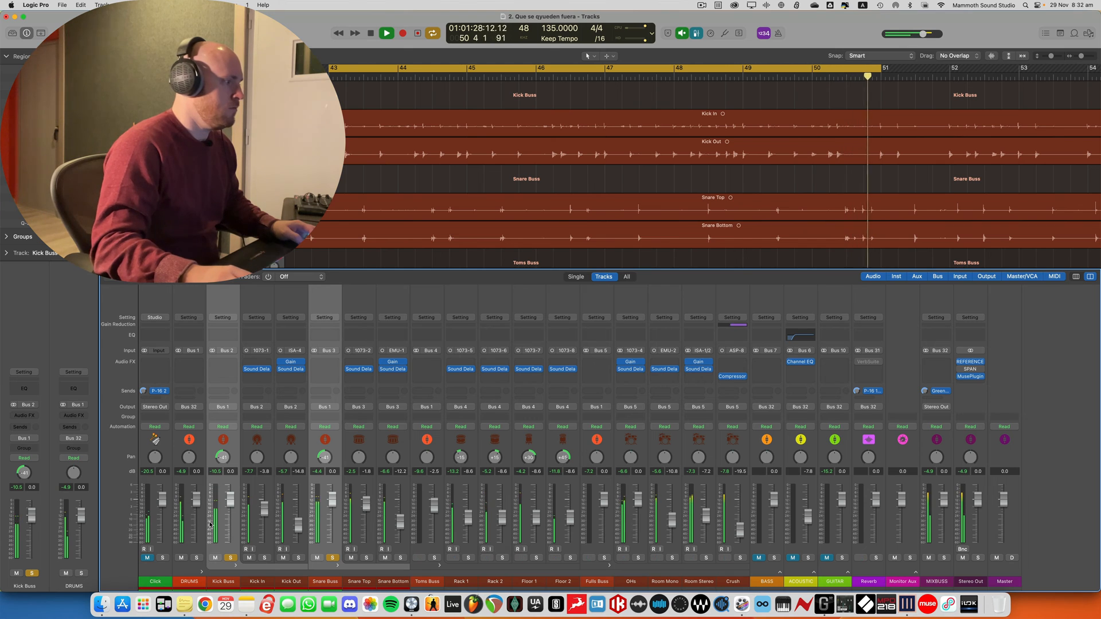
left_click(230, 558)
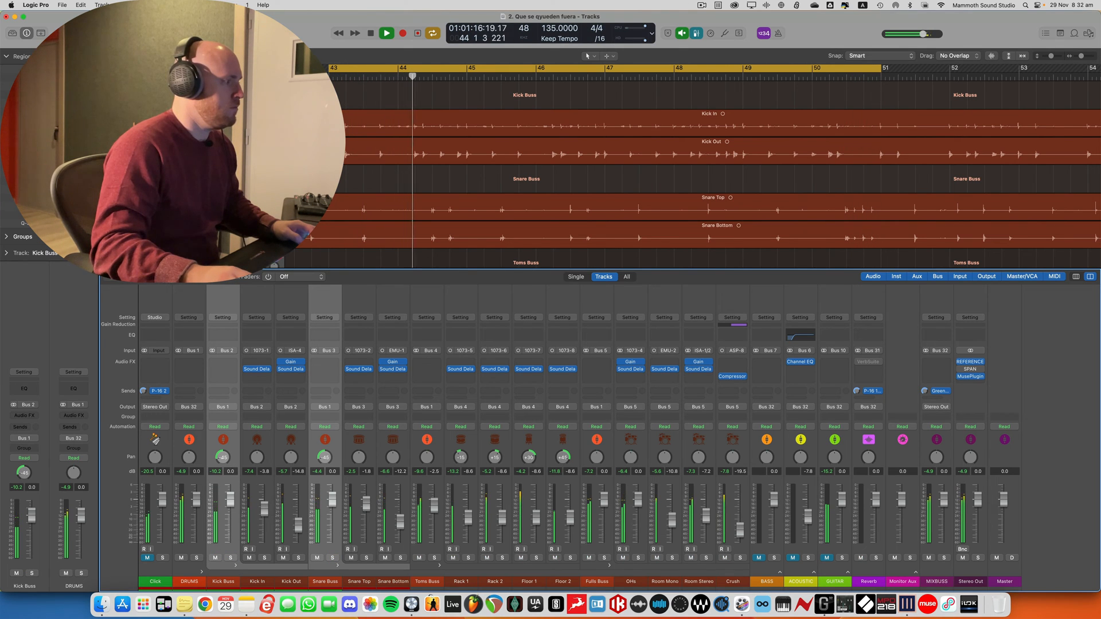
left_click_drag(224, 458, 222, 397)
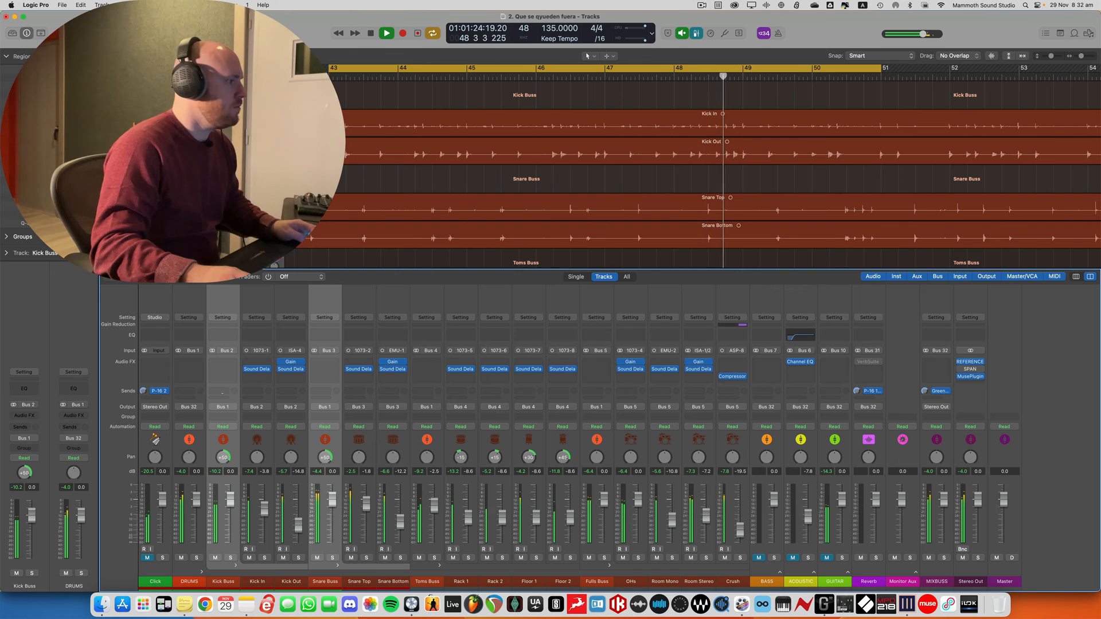
left_click(223, 457, "alt")
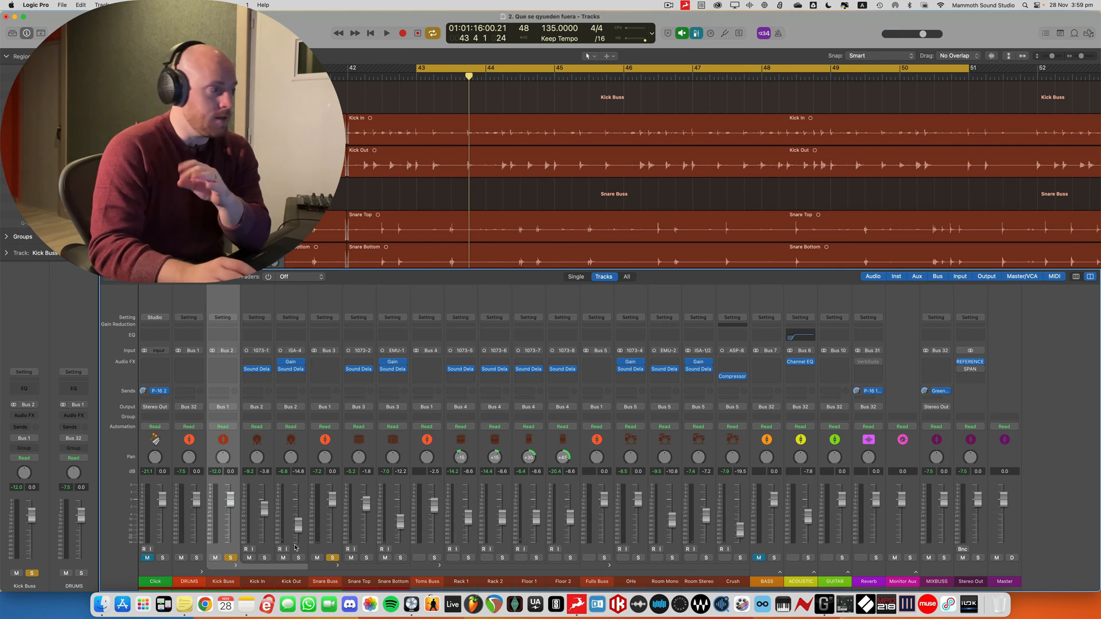
Solo the Toms Buss instead of the Snare Buss and Kick Buss, and select the Rack 1 channel
left_click(435, 557)
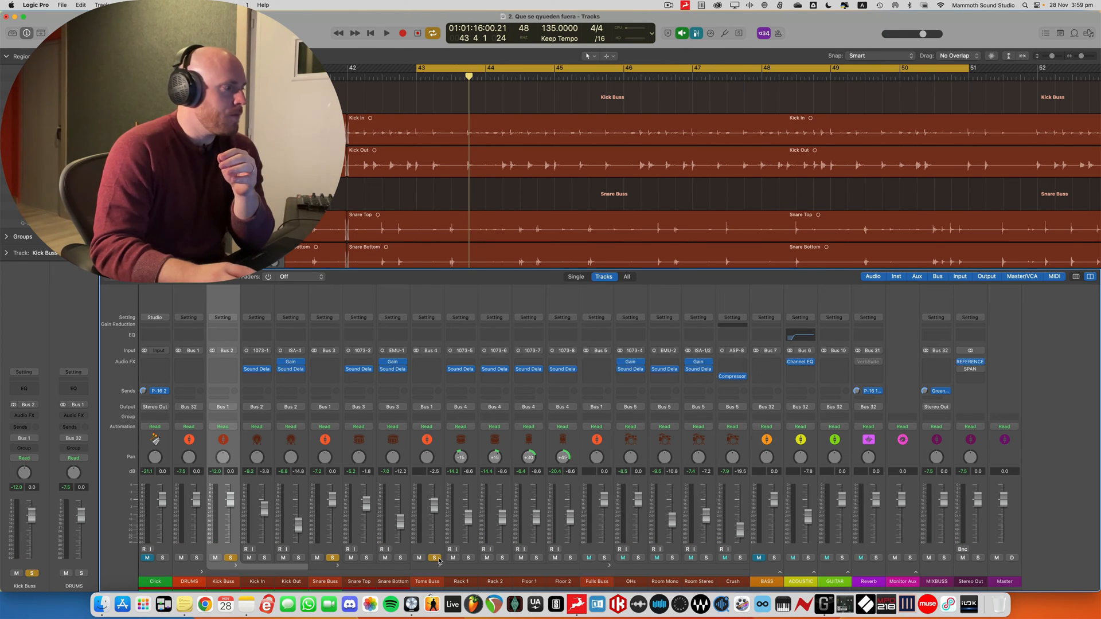
left_click(333, 557)
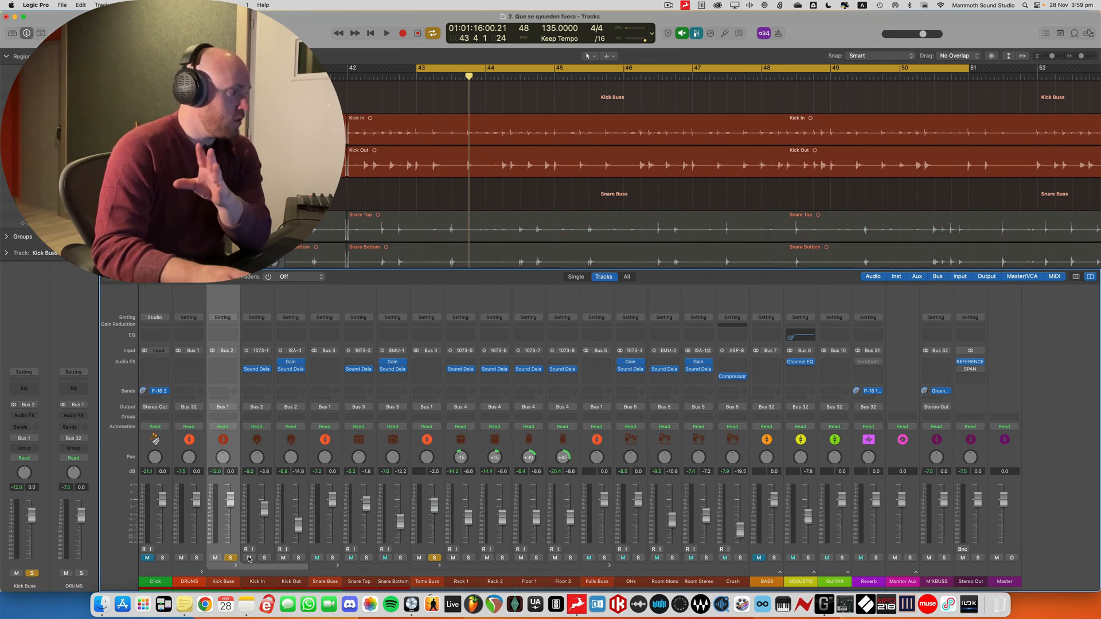
left_click(230, 557)
left_click(456, 446)
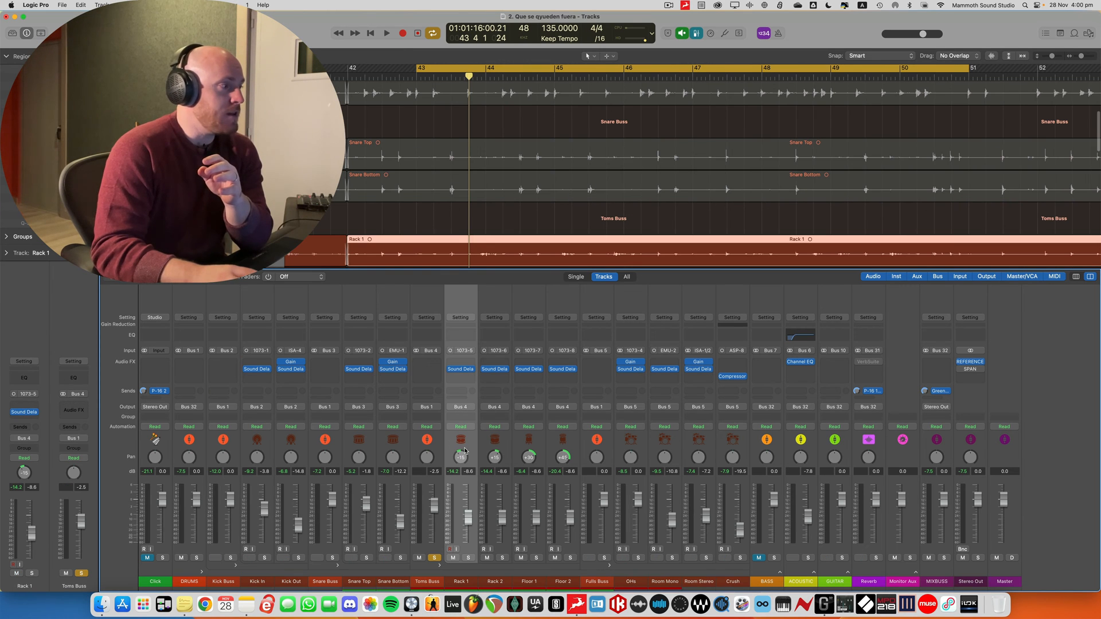
Review the rack and floor tom tracks in the arrangement with the Toms Buss soloed, and turn its solo off
scroll(521, 219, "down", 5)
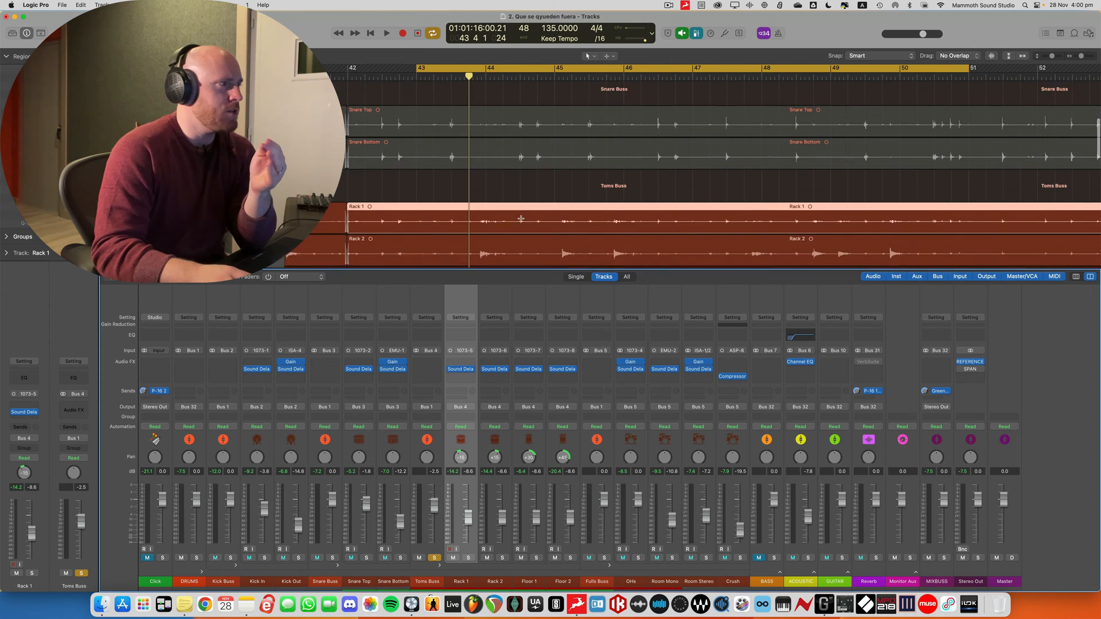
scroll(521, 218, "down", 2)
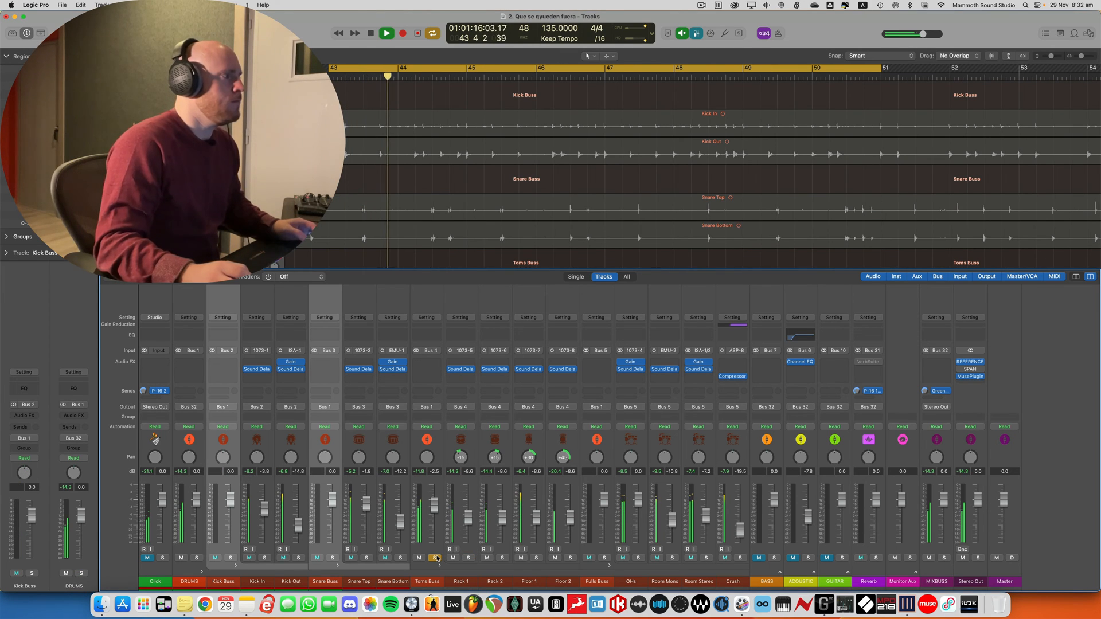
scroll(529, 170, "down", 2)
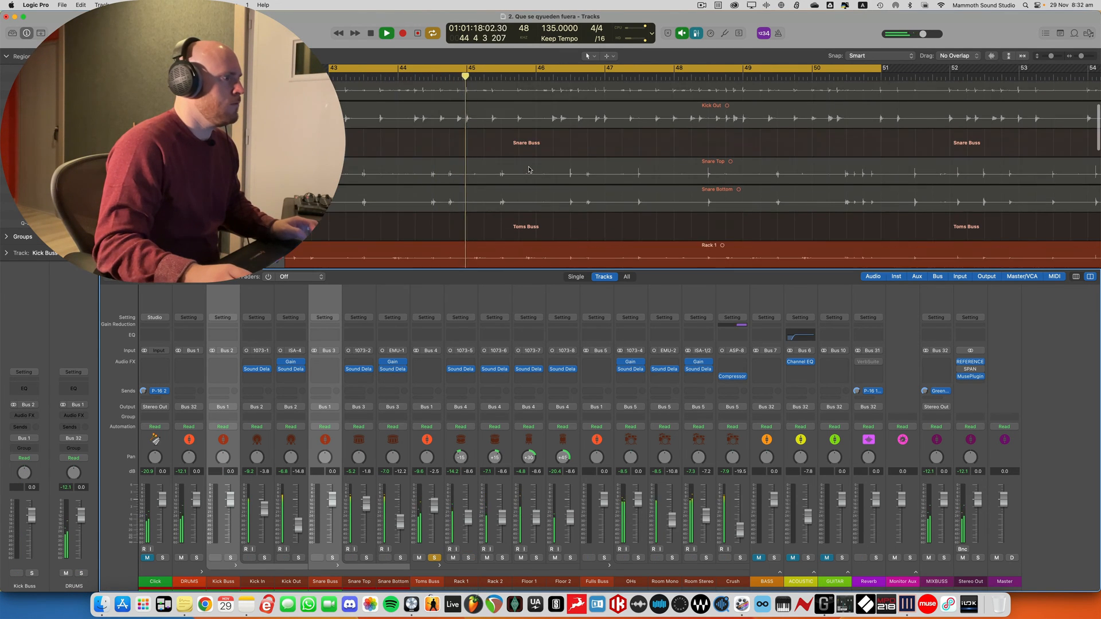
scroll(529, 170, "down", 4)
scroll(528, 170, "down", 2)
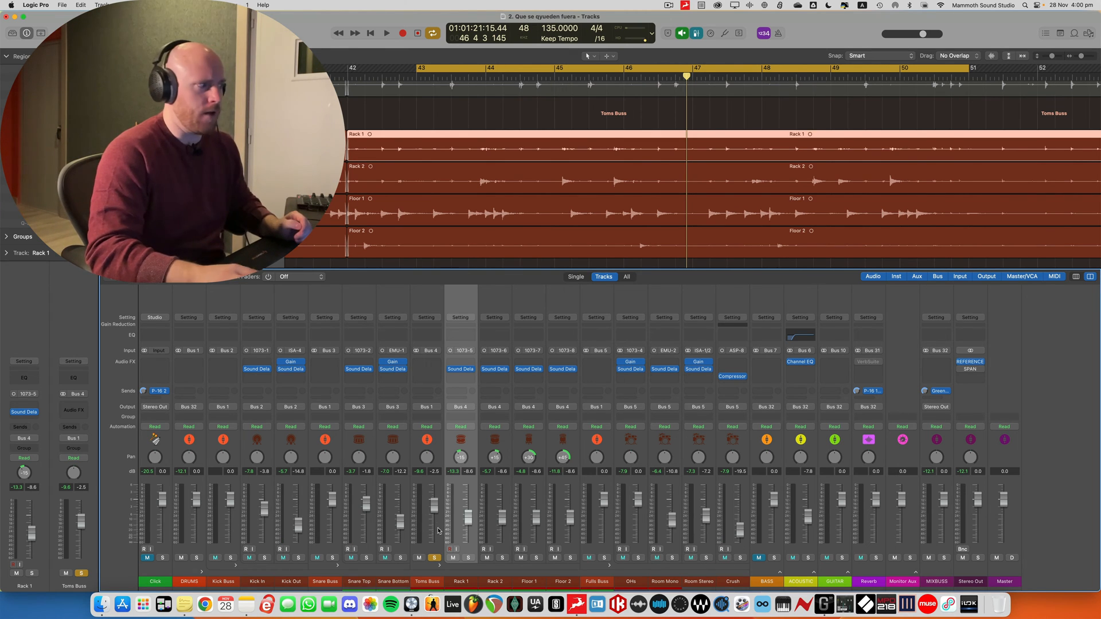
left_click(434, 557)
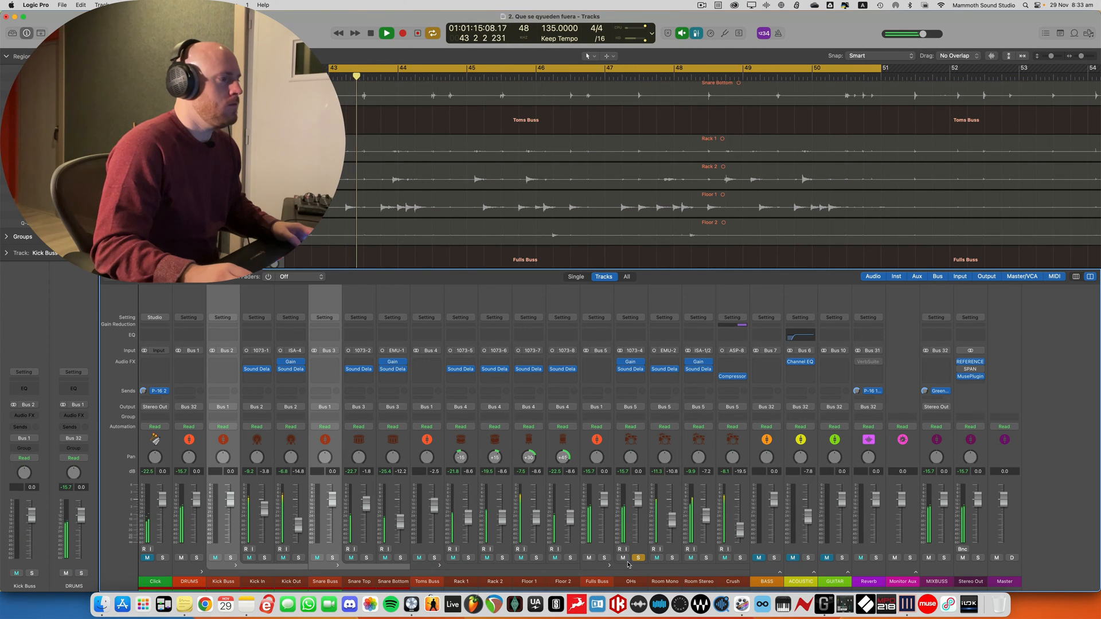
Audition the Room Mono, Room Stereo and Crush channels one at a time in place of the OHs, ending with the Fulls Buss soloed
left_click(673, 559)
left_click(639, 559)
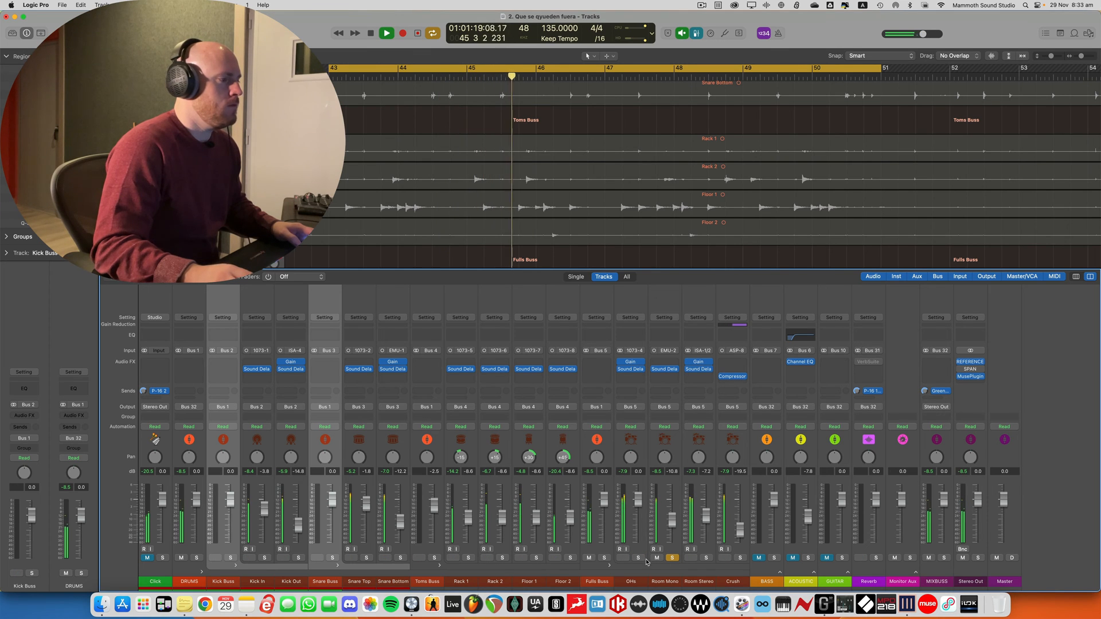
left_click(708, 559, "alt")
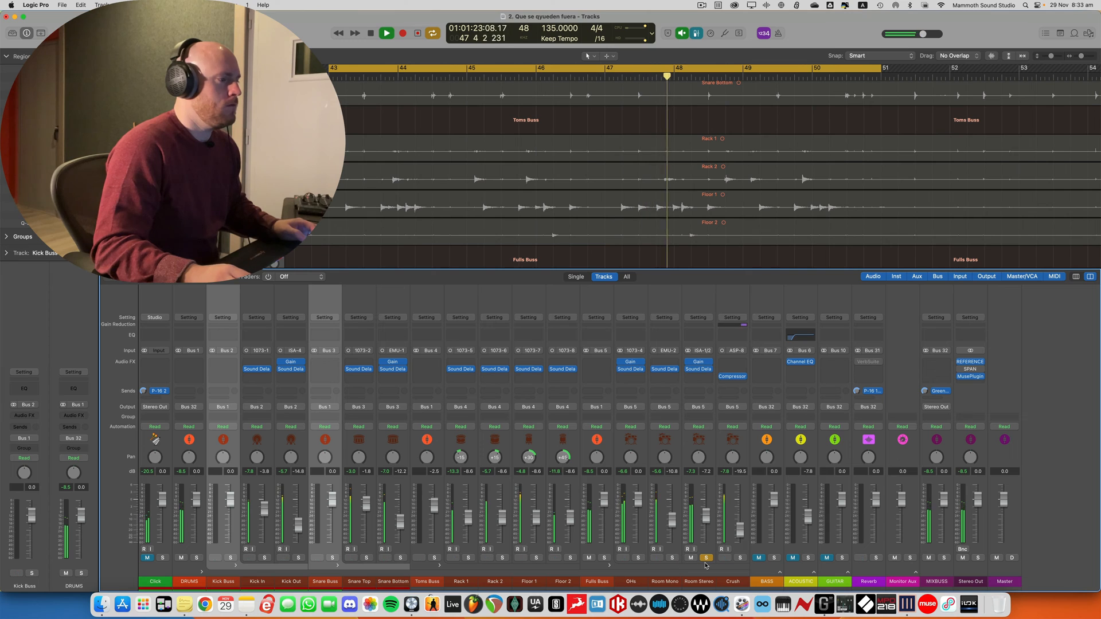
left_click(740, 559, "alt")
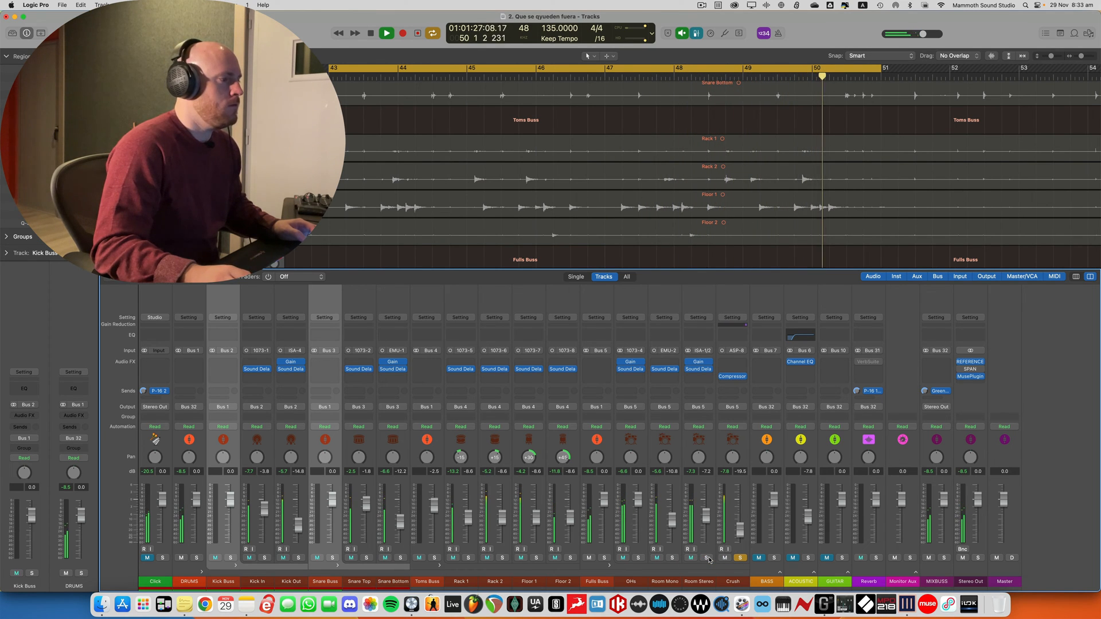
left_click(603, 558, "alt")
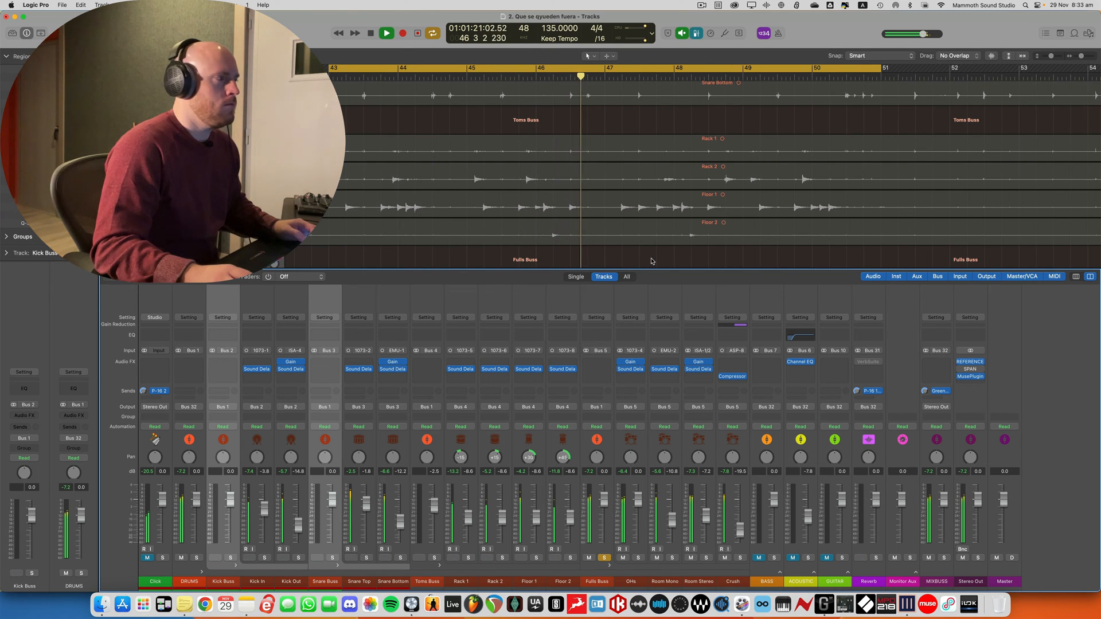
scroll(651, 261, "down", 1)
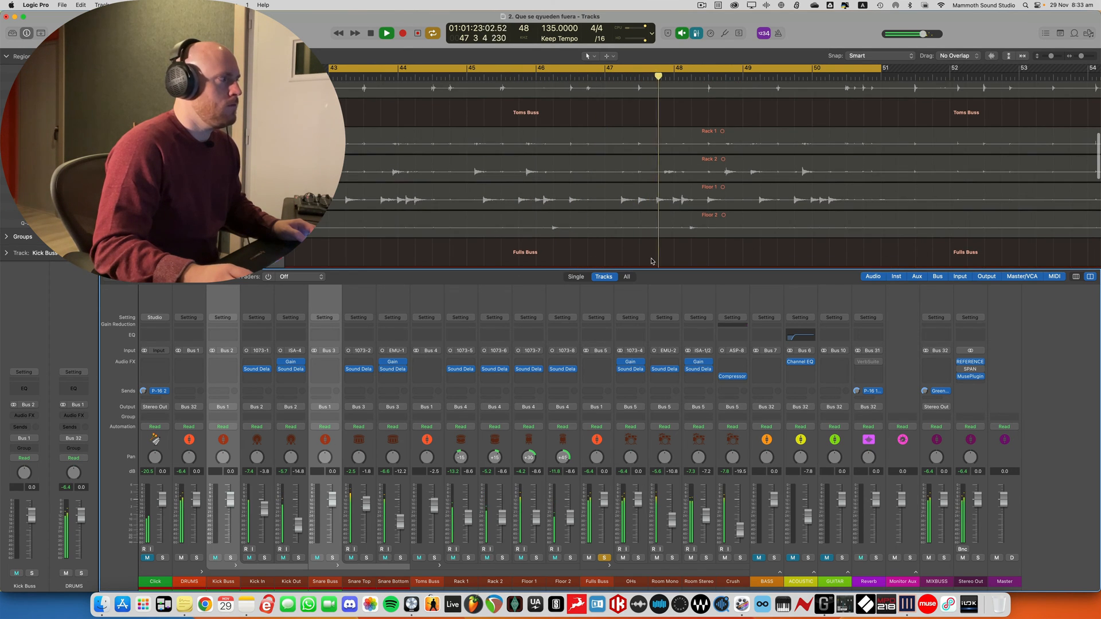
scroll(651, 261, "down", 5)
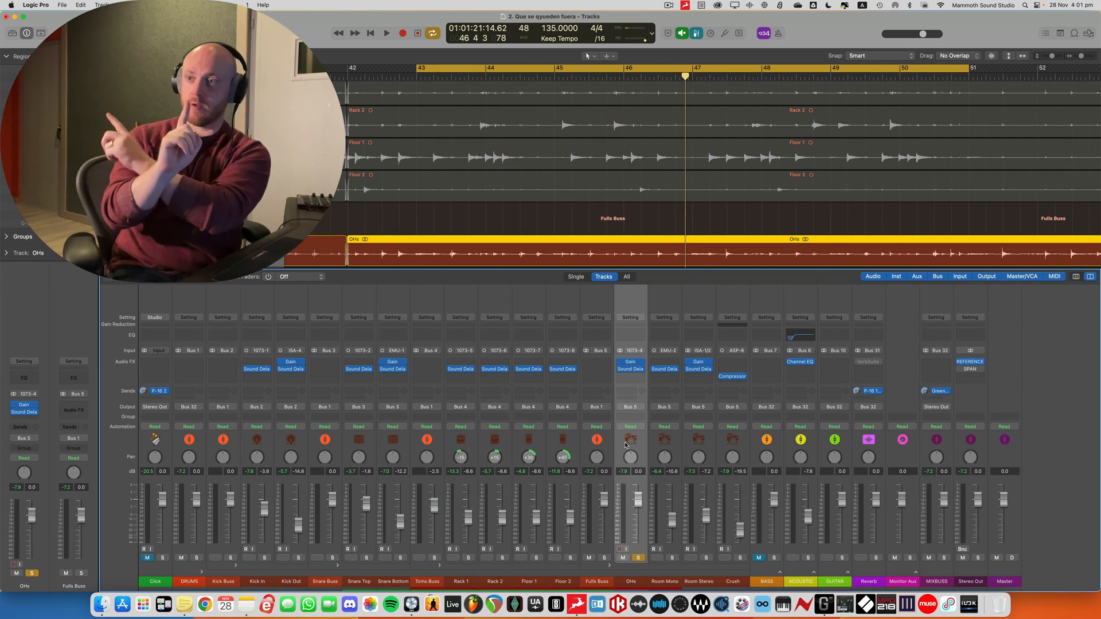
Open the Gain plug-in on the OHs channel and compare playback with Swap L/R off and on, leaving it on
left_click(633, 363)
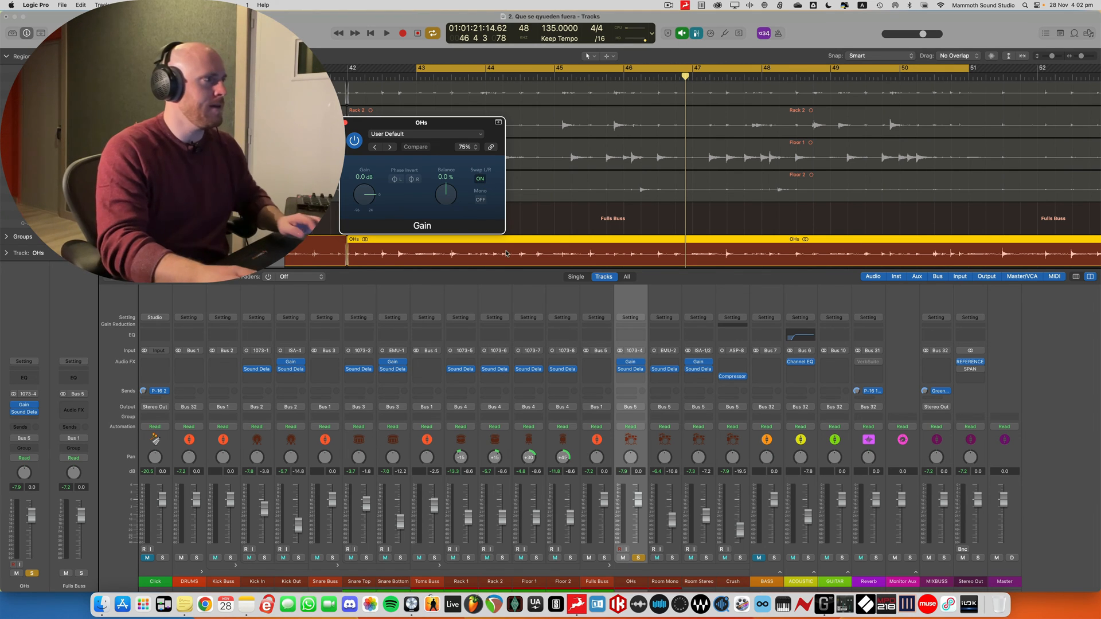
left_click(480, 179)
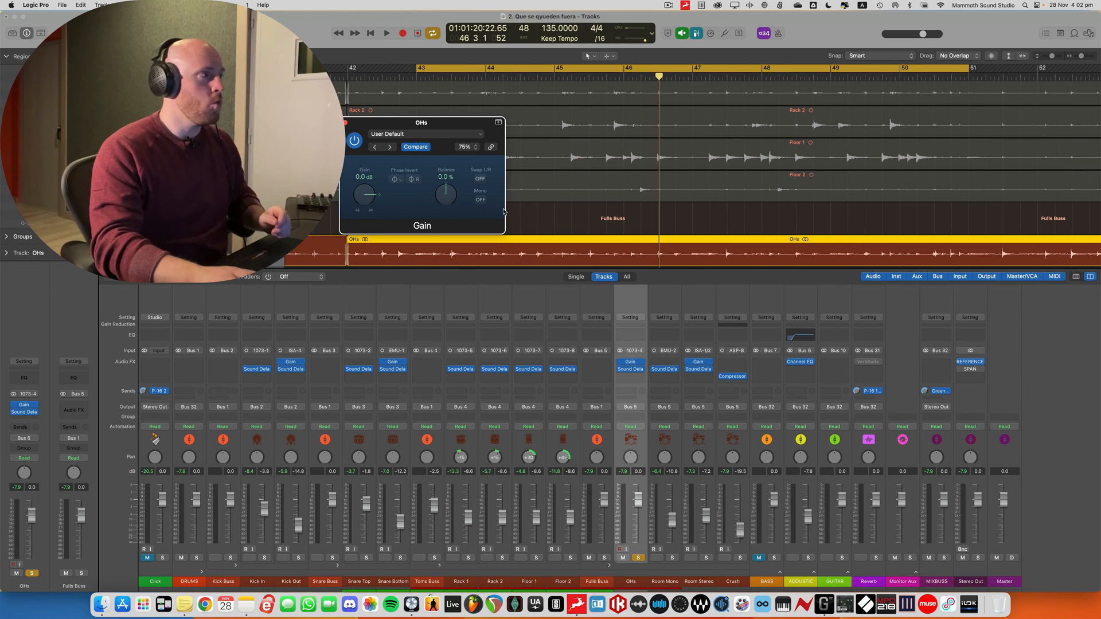
key("space")
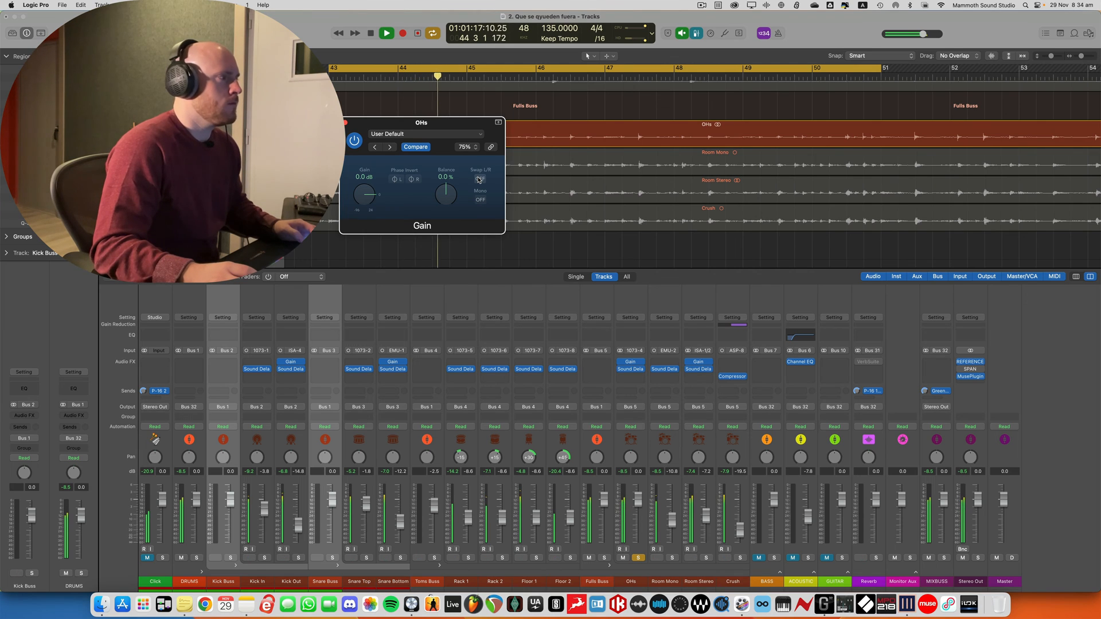
left_click(480, 179)
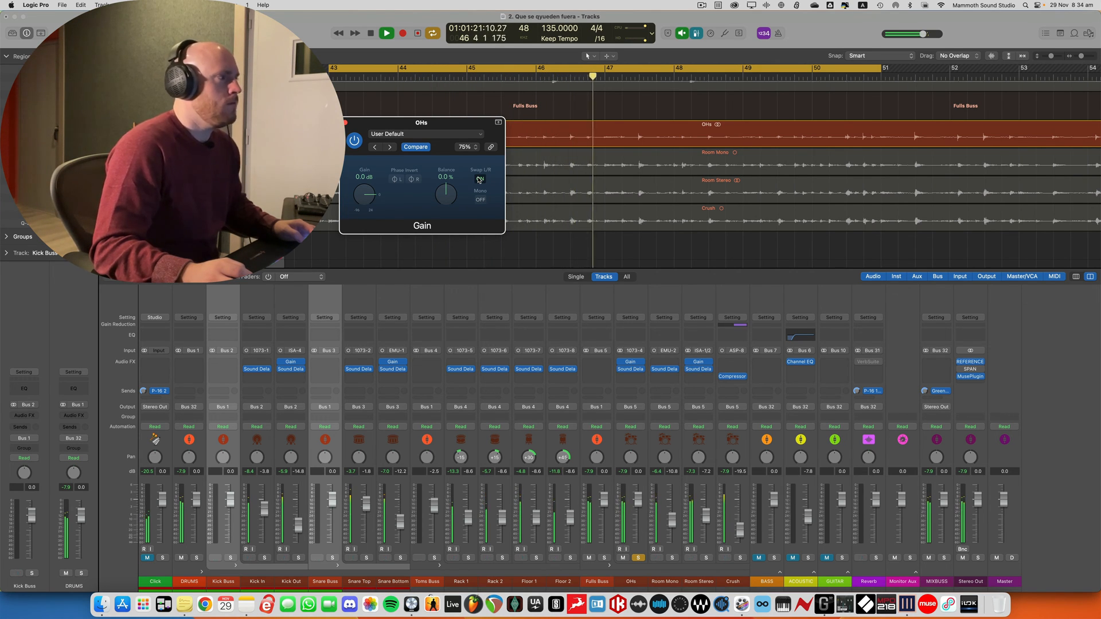
left_click(479, 179)
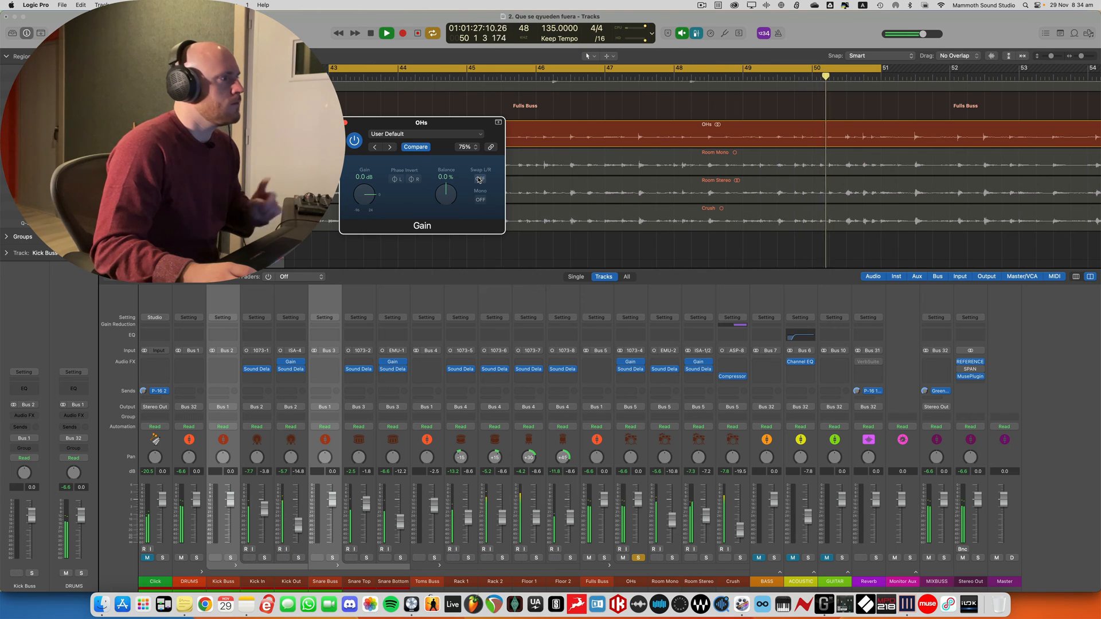
left_click(479, 179)
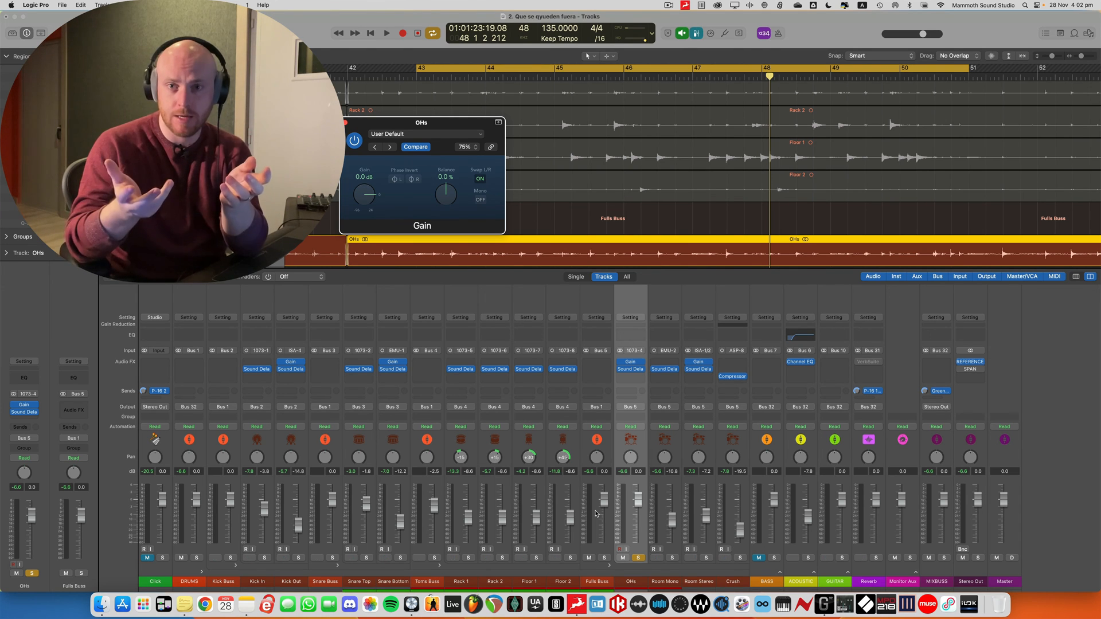
Select the Room Stereo channel and solo it instead of the OHs
left_click(713, 456)
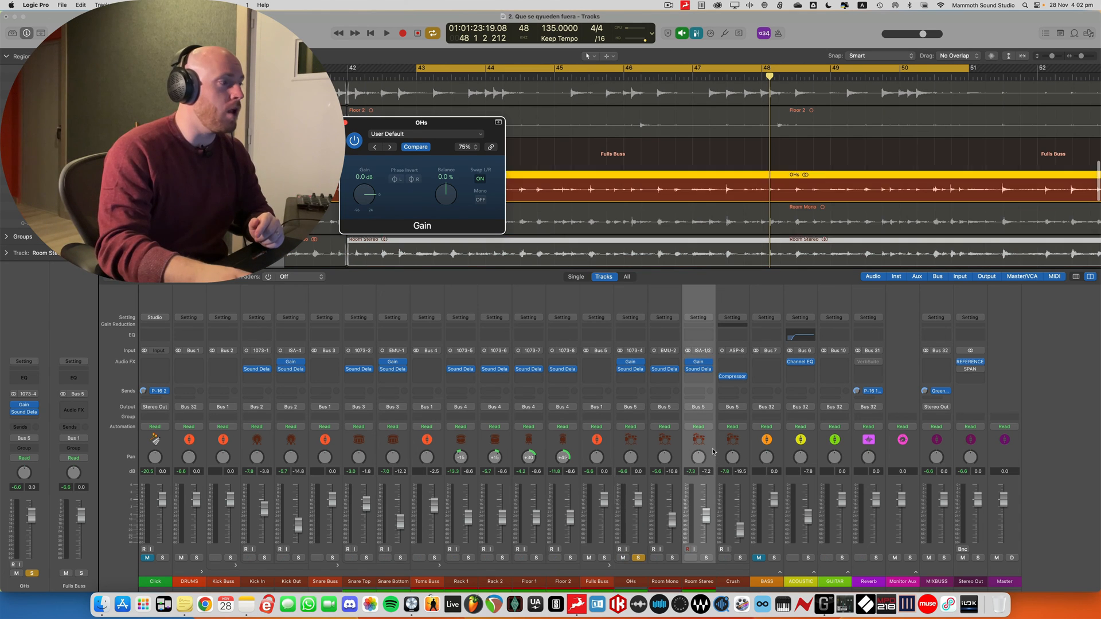
left_click(706, 557)
left_click(639, 558)
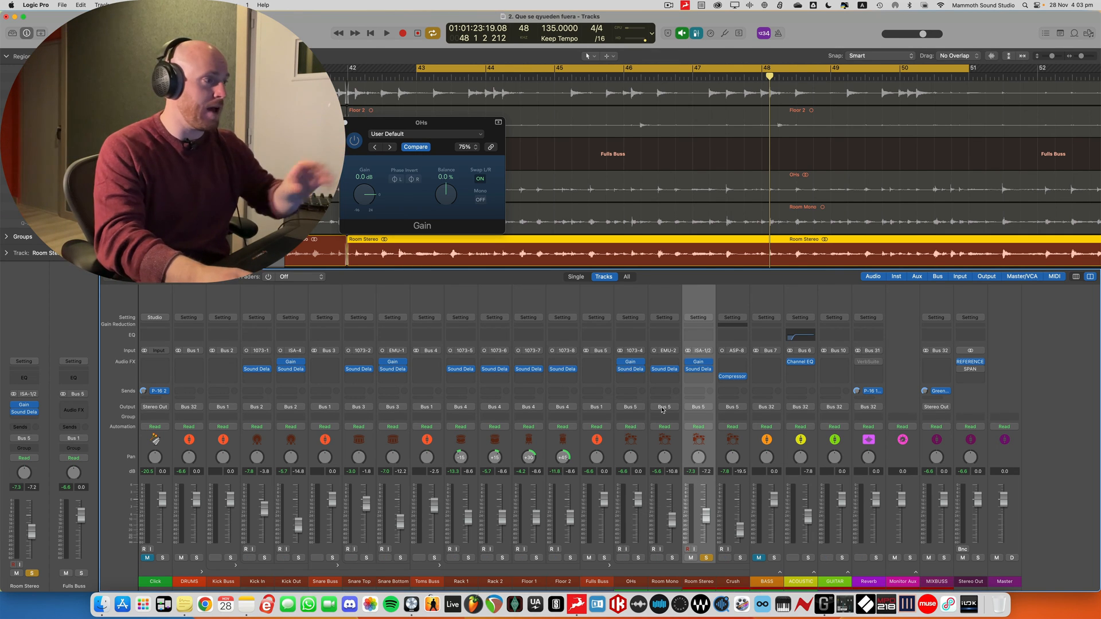
Audition Room Stereo through its Gain plug-in with Swap L/R off, turn Swap L/R on, and close the plug-in
left_click(699, 363)
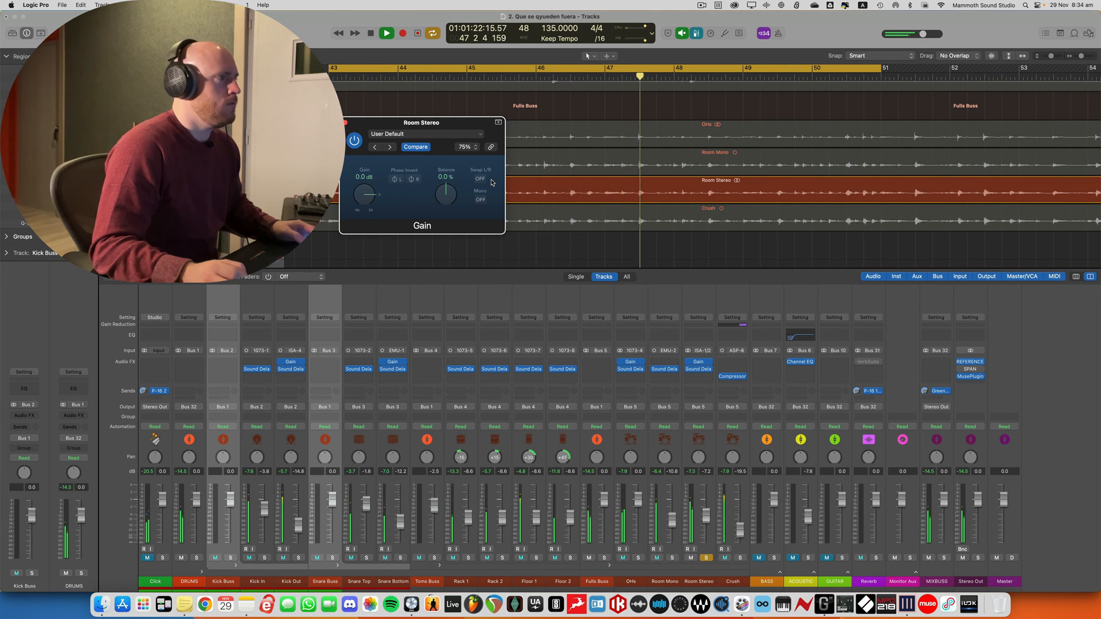
key("space")
key("space")
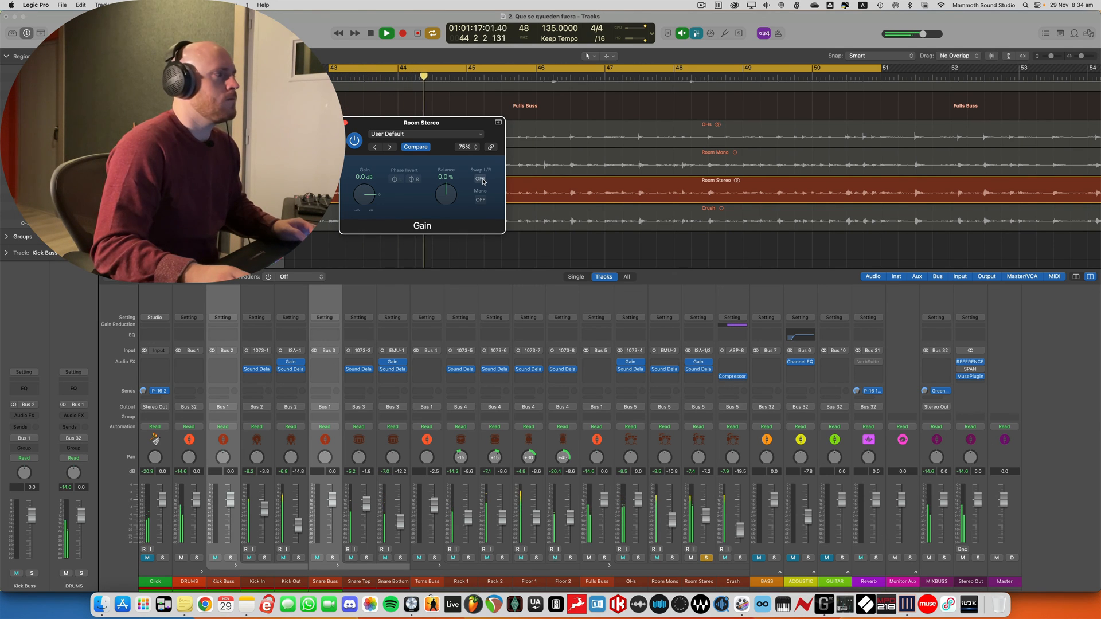
left_click(481, 179)
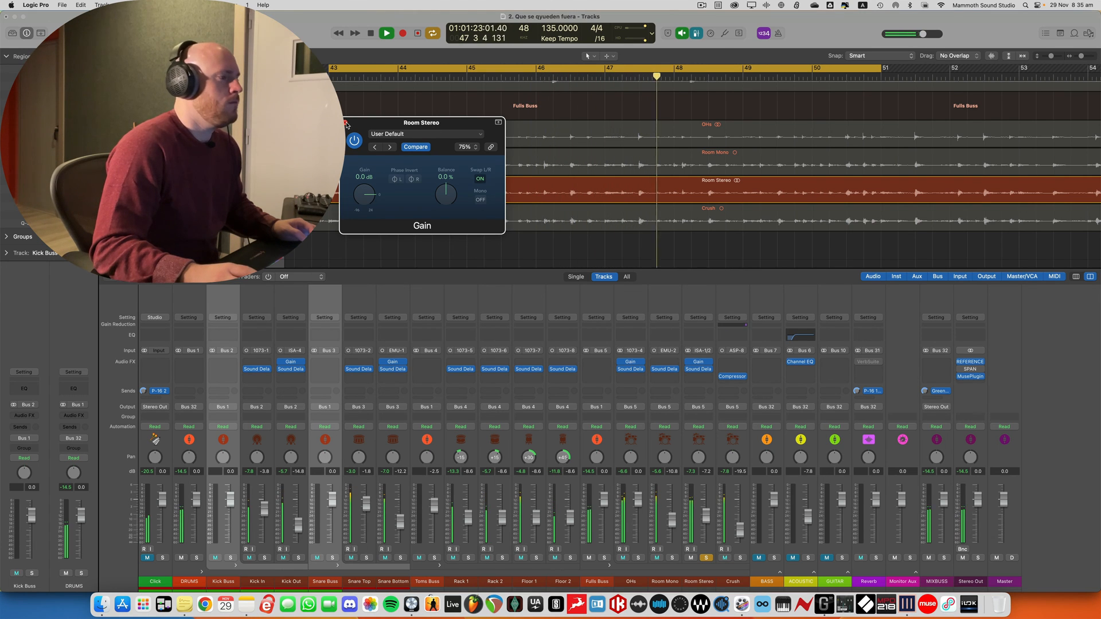
left_click(345, 123)
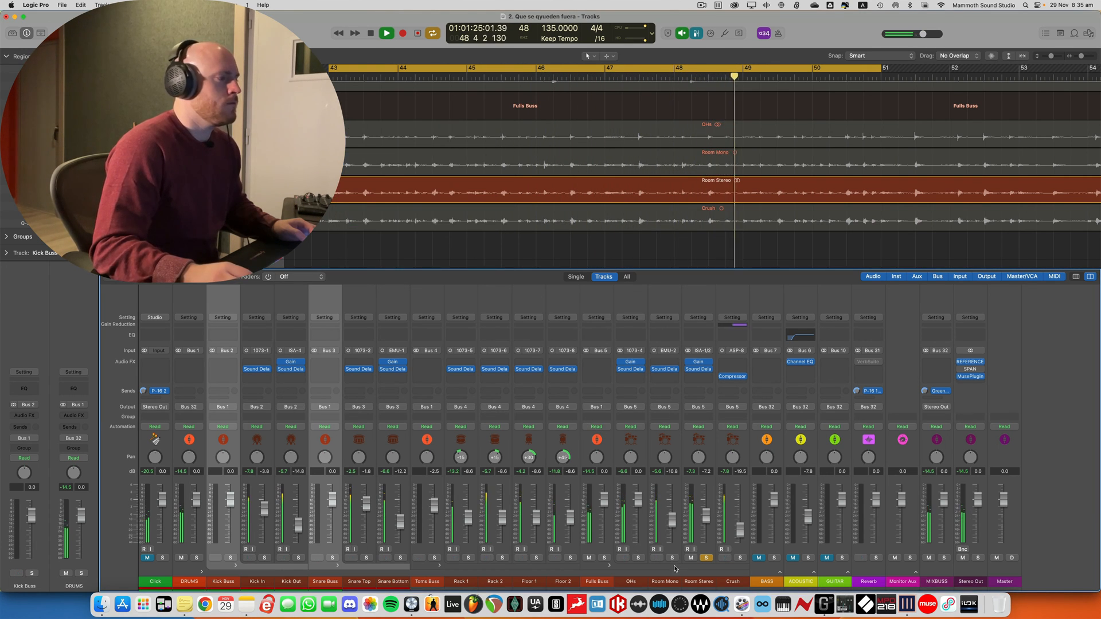
Add the OHs and Toms Buss to the Room Stereo solo, and replace the OHs and Room Stereo solos with the Fulls Buss
left_click(639, 559)
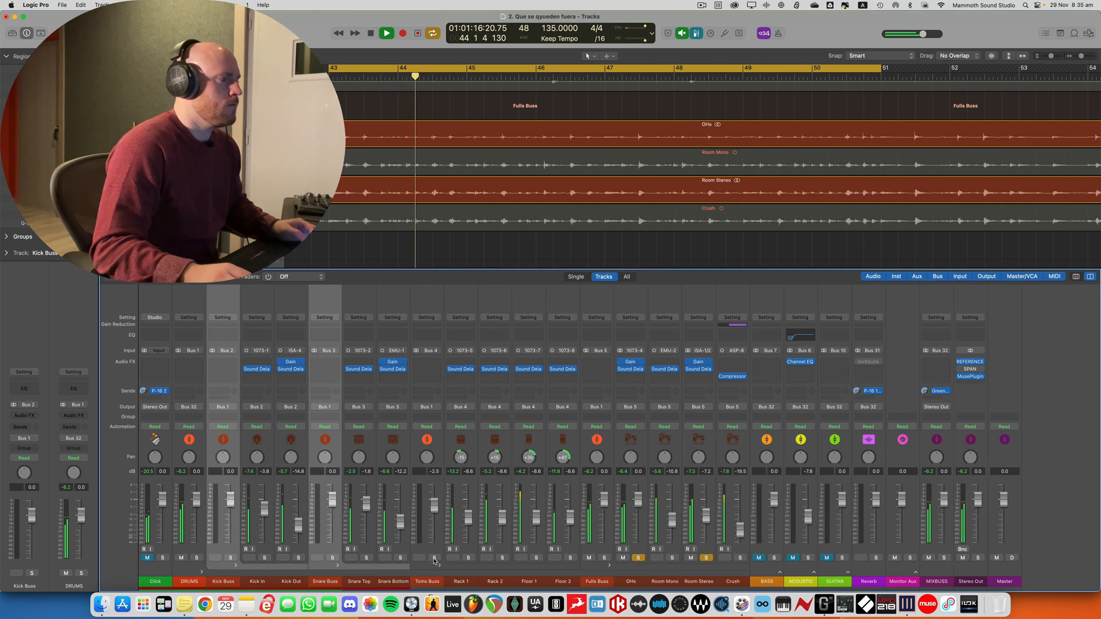
left_click(435, 559)
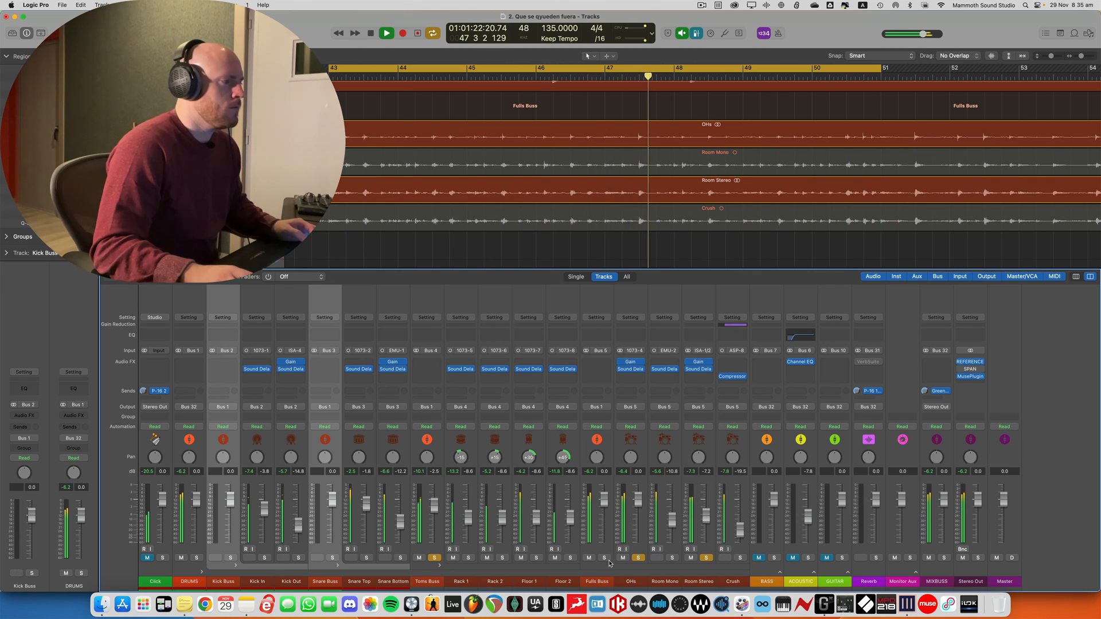
left_click(638, 558)
left_click(706, 558)
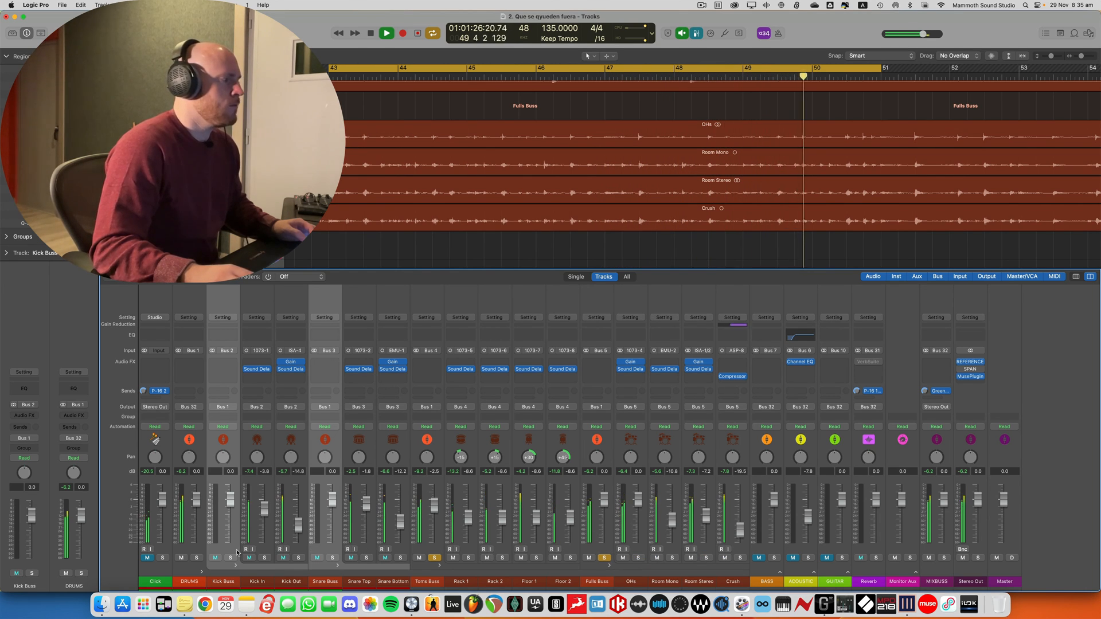
Solo the DRUMS channel and turn off the solos on the Toms Buss and Fulls Buss
left_click(197, 558)
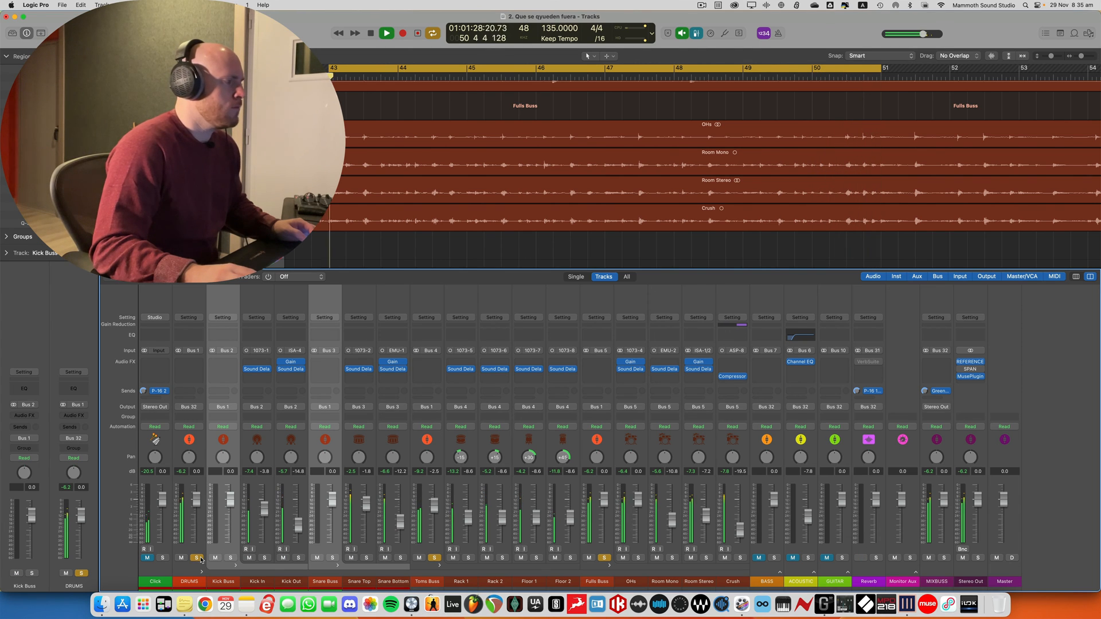
left_click(436, 558)
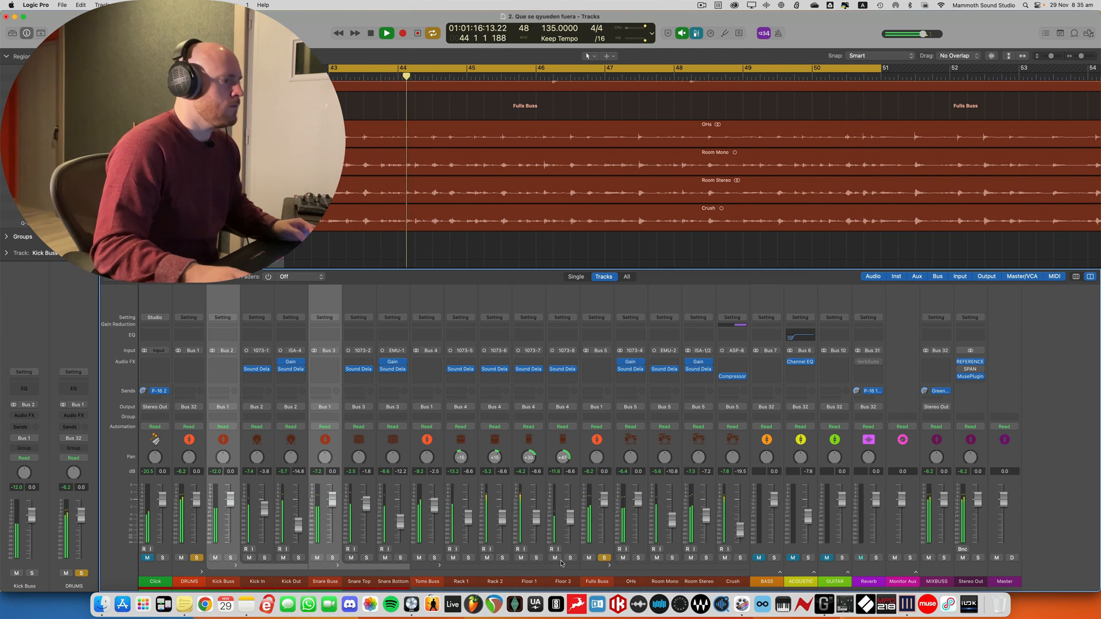
left_click(605, 558)
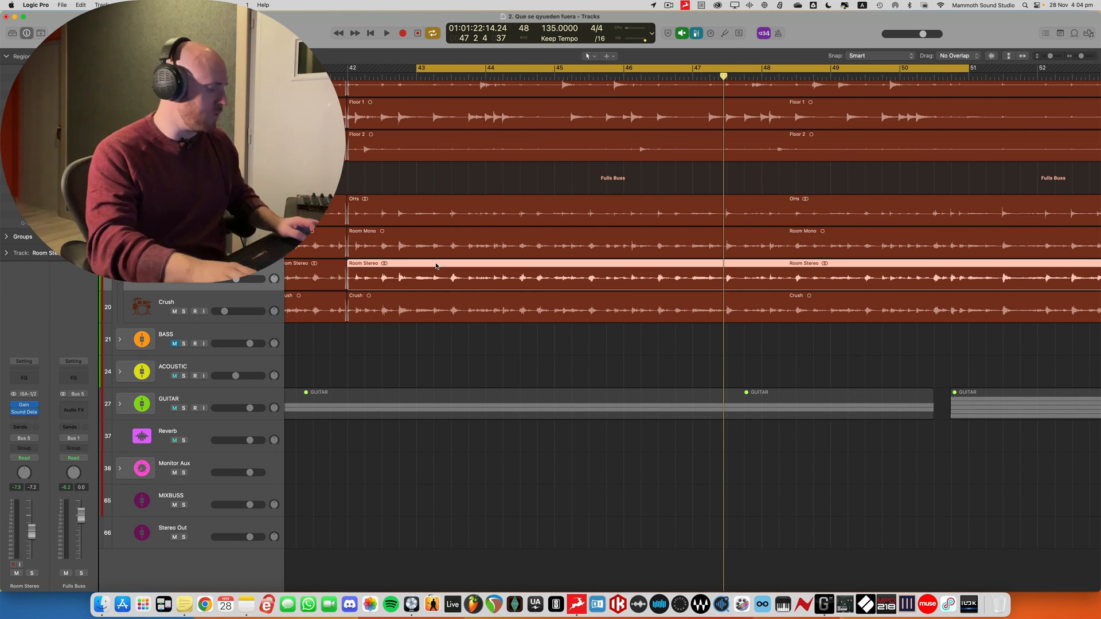
Look over the drum tracks in the arrangement from the room mics up to the kick
scroll(444, 298, "up", 10)
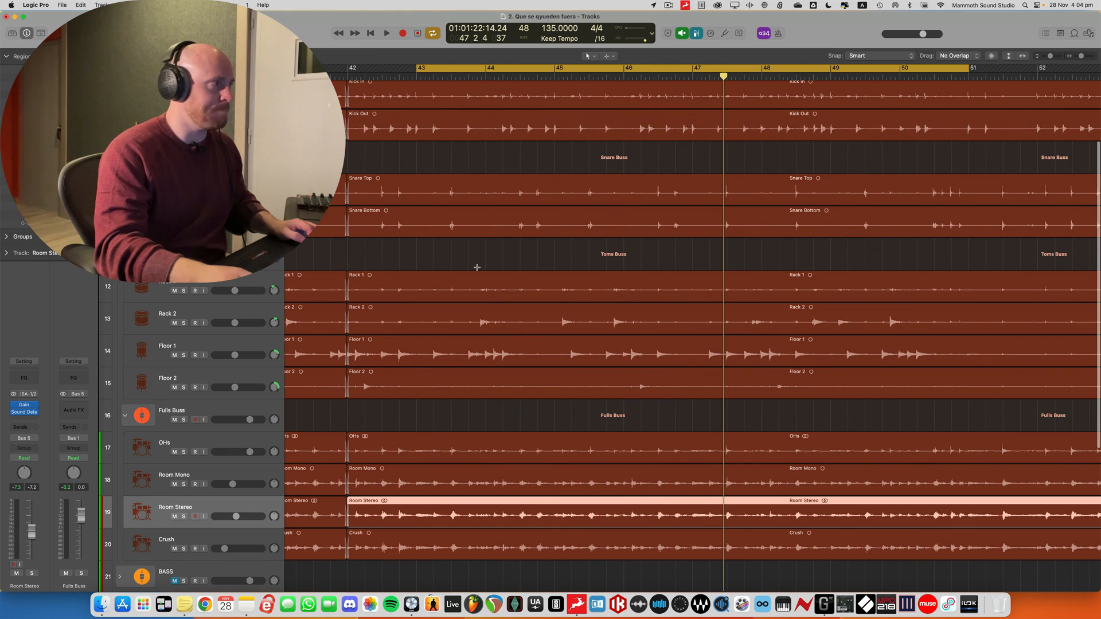
scroll(475, 265, "up", 1)
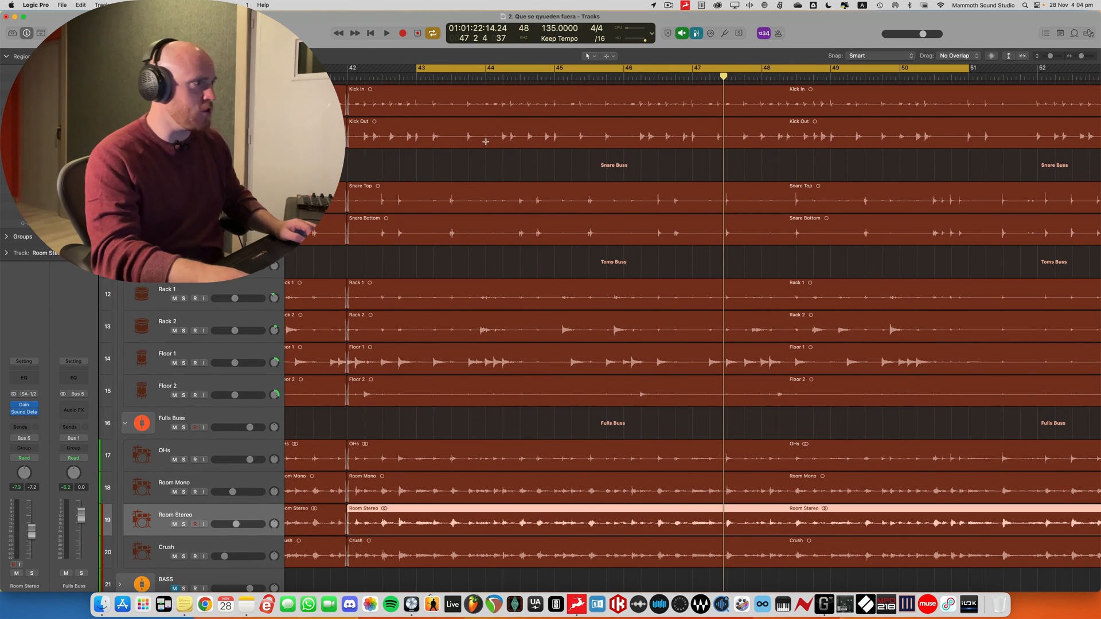